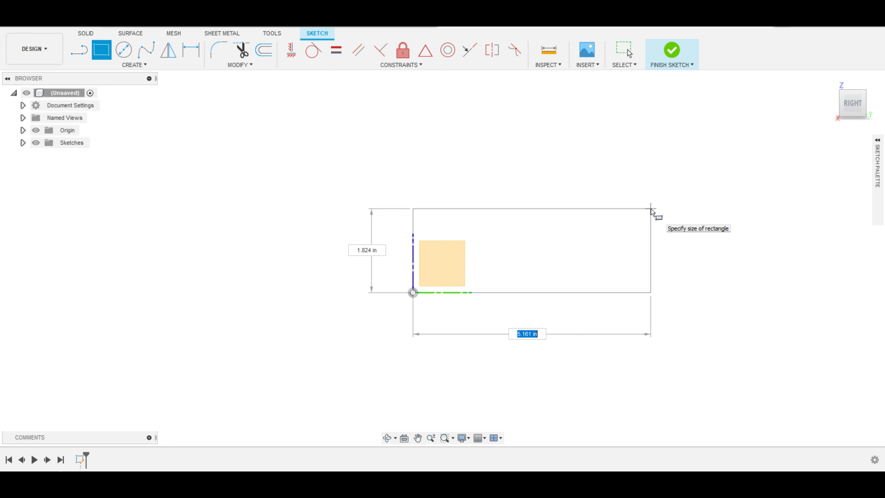
Size the rectangle starting at the origin to 19' wide and 8.5 in high.
{"action": "type", "text": "19'"}
{"action": "key", "text": "Tab"}
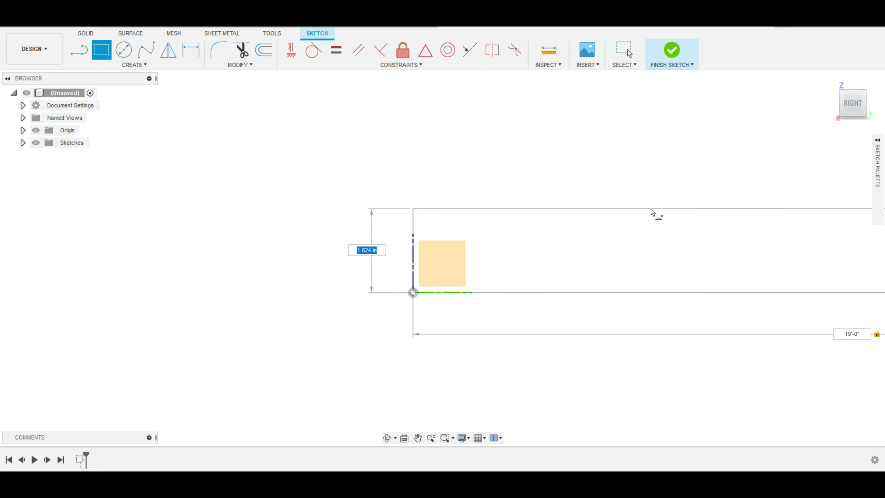
{"action": "type", "text": "8.5"}
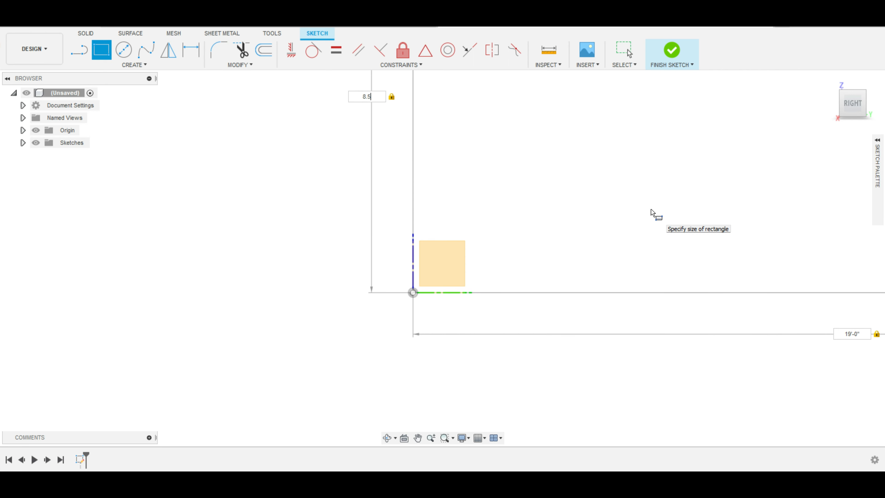
{"action": "key", "text": "Return"}
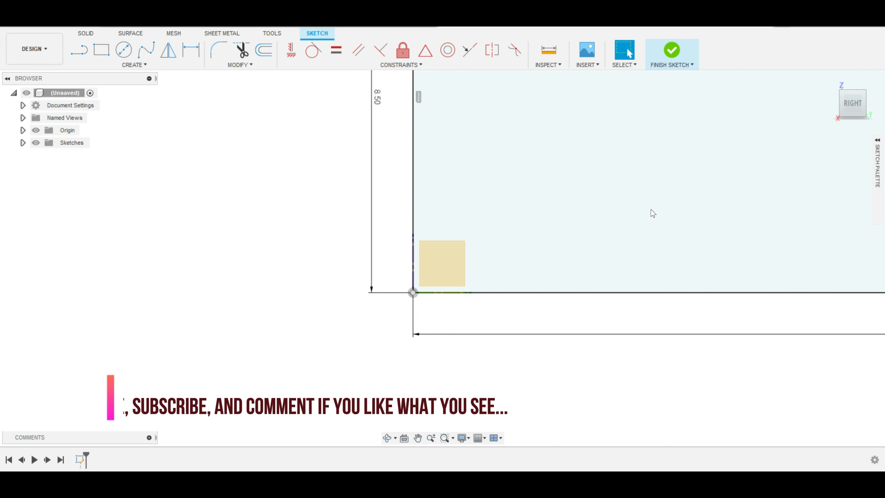
{"action": "key", "text": "Escape"}
Set the large rectangle's height to 8'5".
{"action": "left_click", "coordinate": [830, 80]}
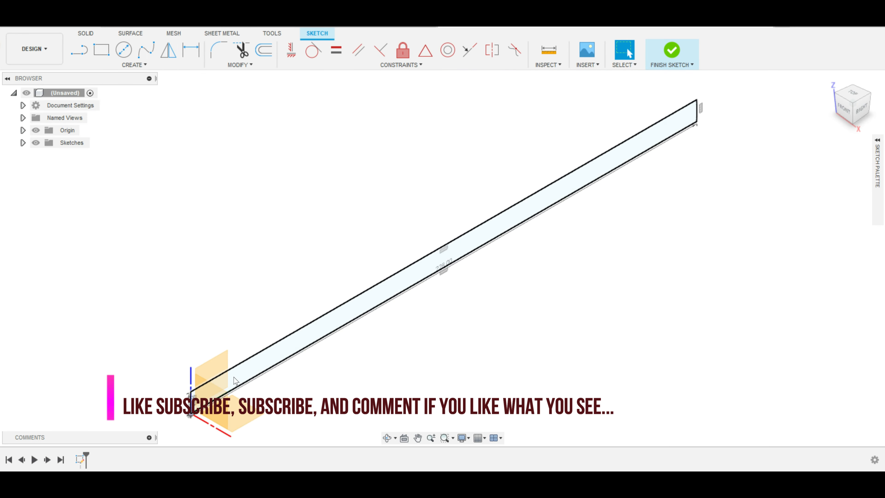
{"action": "scroll", "coordinate": [220, 389], "scroll_direction": "up", "scroll_amount": 3}
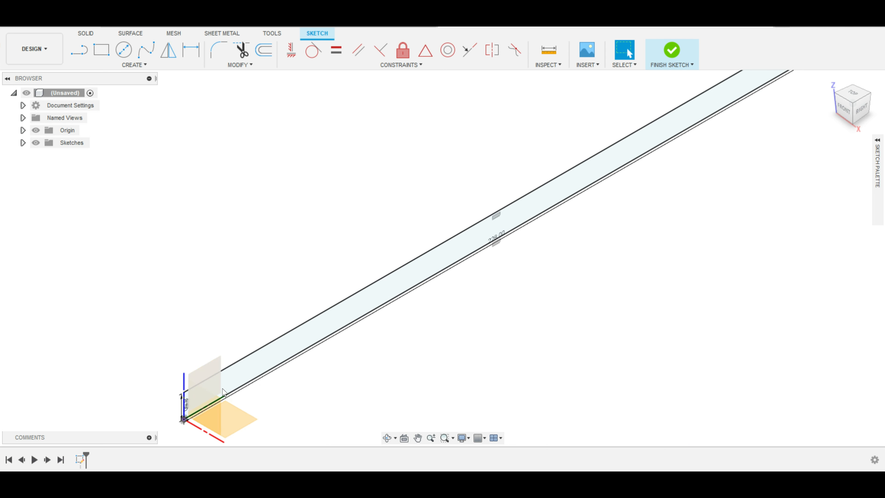
{"action": "scroll", "coordinate": [225, 393], "scroll_direction": "up", "scroll_amount": 2}
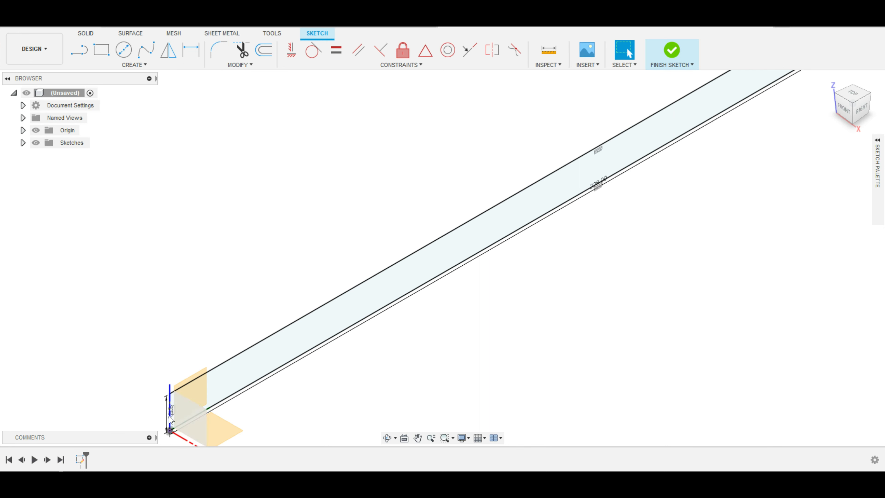
{"action": "scroll", "coordinate": [167, 424], "scroll_direction": "up", "scroll_amount": 3}
{"action": "scroll", "coordinate": [168, 424], "scroll_direction": "up", "scroll_amount": 5}
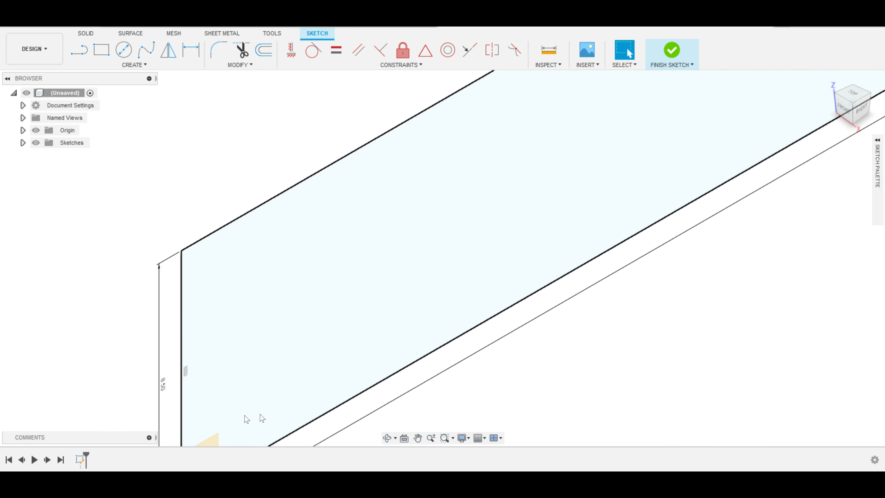
{"action": "scroll", "coordinate": [336, 417], "scroll_direction": "up", "scroll_amount": 1}
{"action": "scroll", "coordinate": [333, 412], "scroll_direction": "down", "scroll_amount": 3}
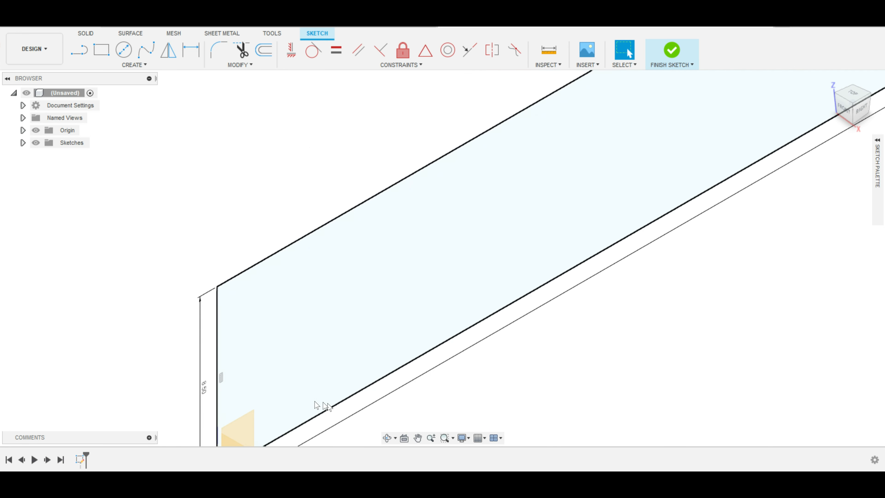
{"action": "double_click", "coordinate": [228, 393]}
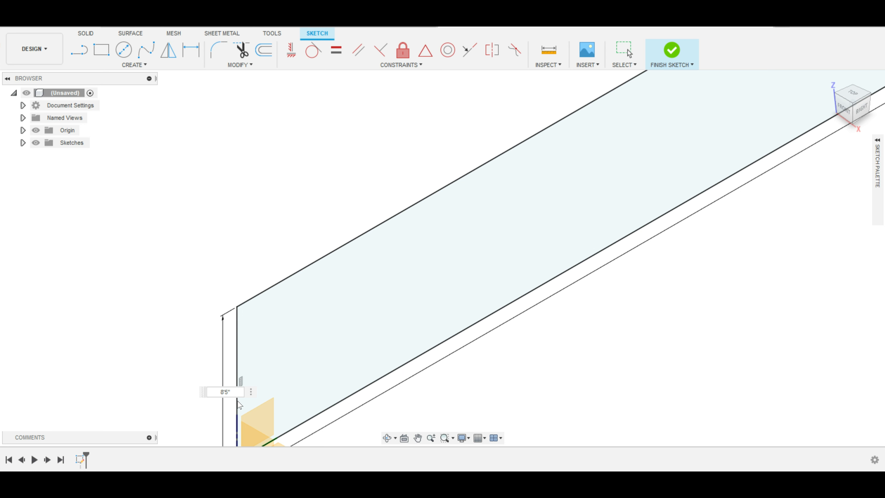
{"action": "type", "text": "8'5\""}
{"action": "key", "text": "Return"}
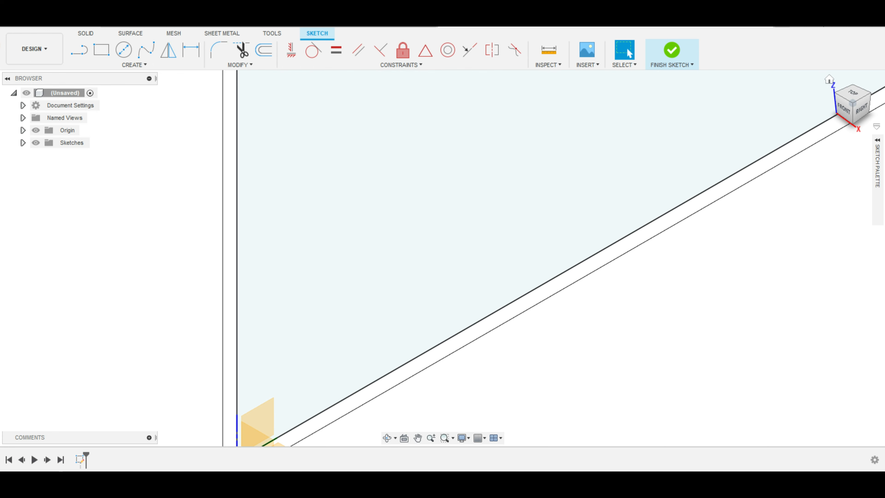
{"action": "left_click", "coordinate": [829, 79]}
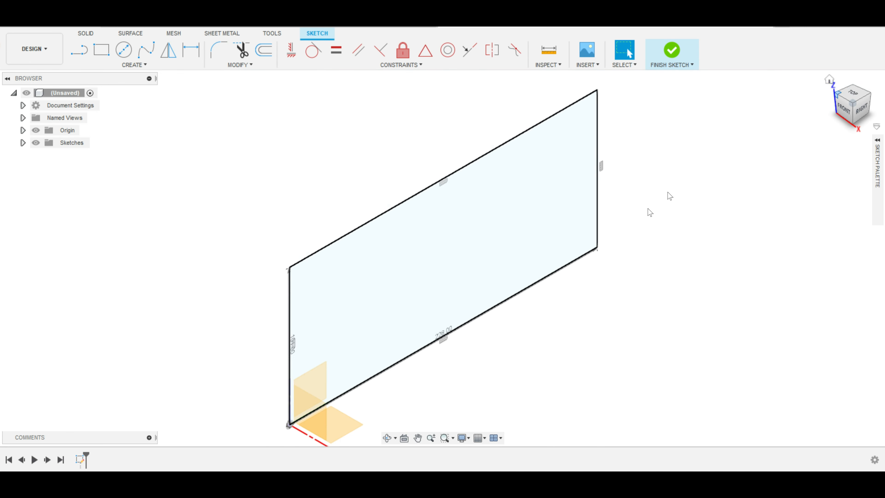
Sketch two rectangles inside the large one near its left side, about 37.5 by 31.8 in and, below it, about 30.2 by 26.4 in.
{"action": "left_click", "coordinate": [861, 108]}
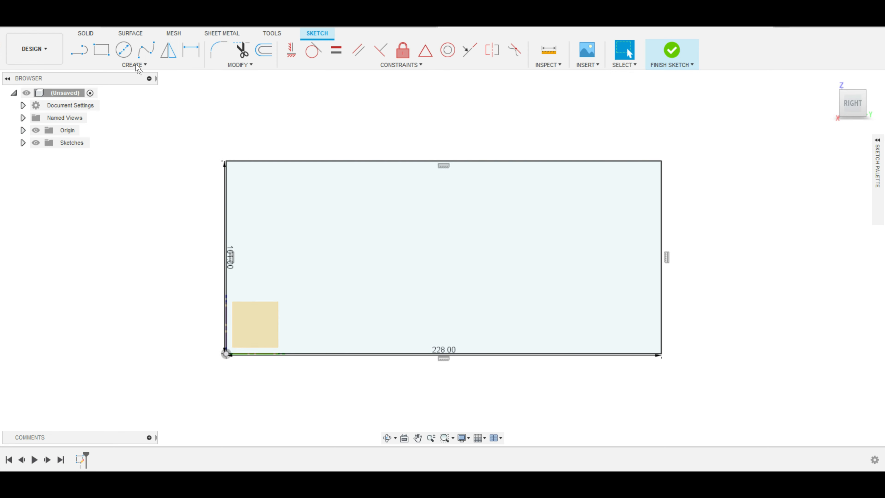
{"action": "left_click", "coordinate": [102, 49]}
{"action": "left_click", "coordinate": [256, 196]}
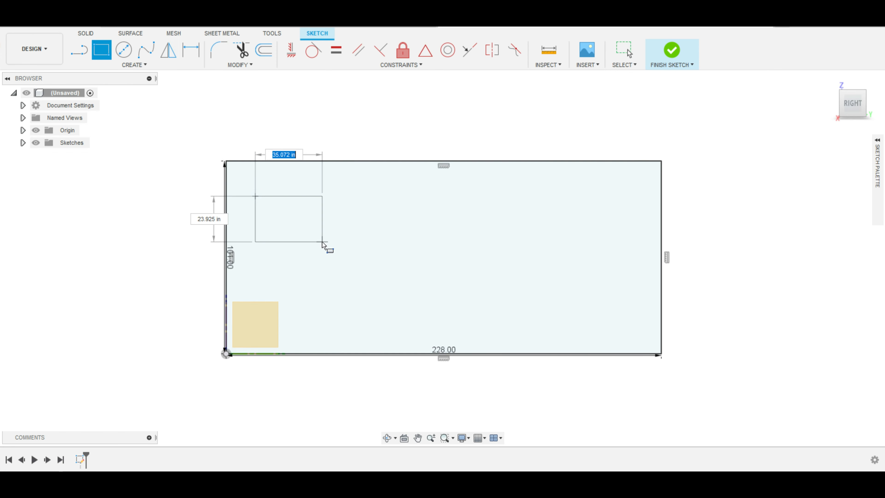
{"action": "left_click", "coordinate": [327, 257]}
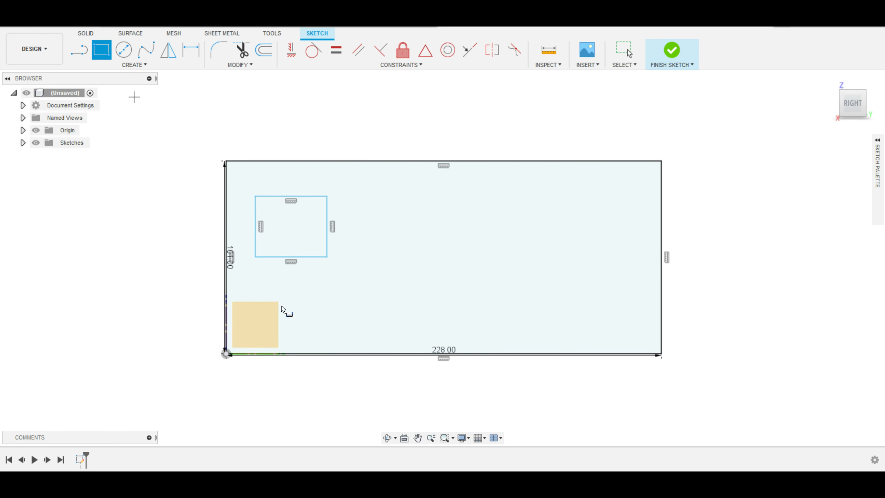
{"action": "left_click", "coordinate": [349, 336]}
{"action": "key", "text": "Escape"}
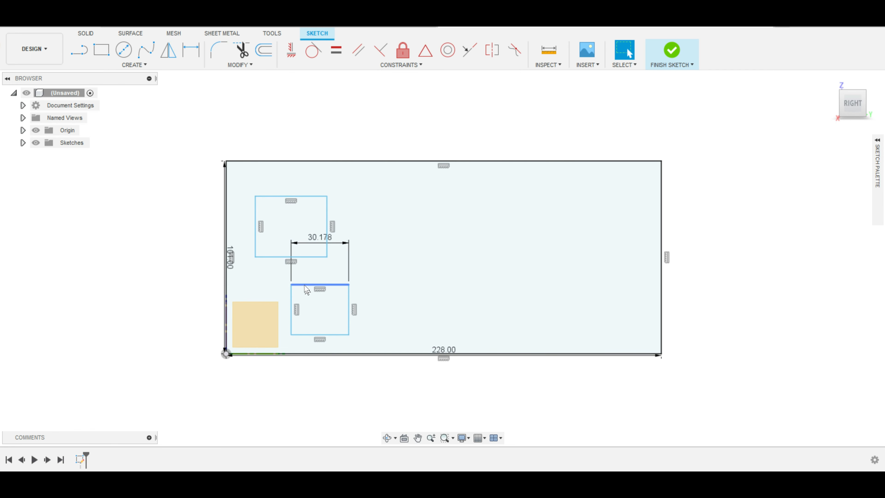
Dimension the lower inner rectangle to 36 in wide and 24 in high.
{"action": "double_click", "coordinate": [282, 196]}
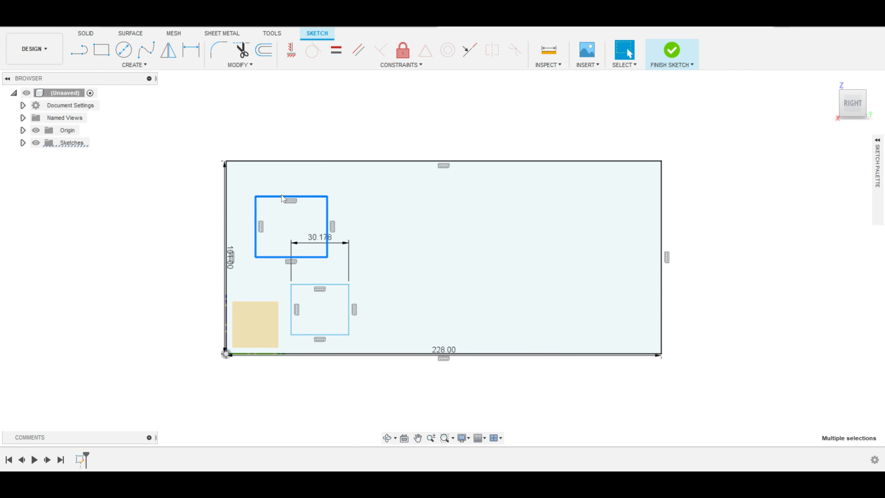
{"action": "left_click", "coordinate": [282, 195]}
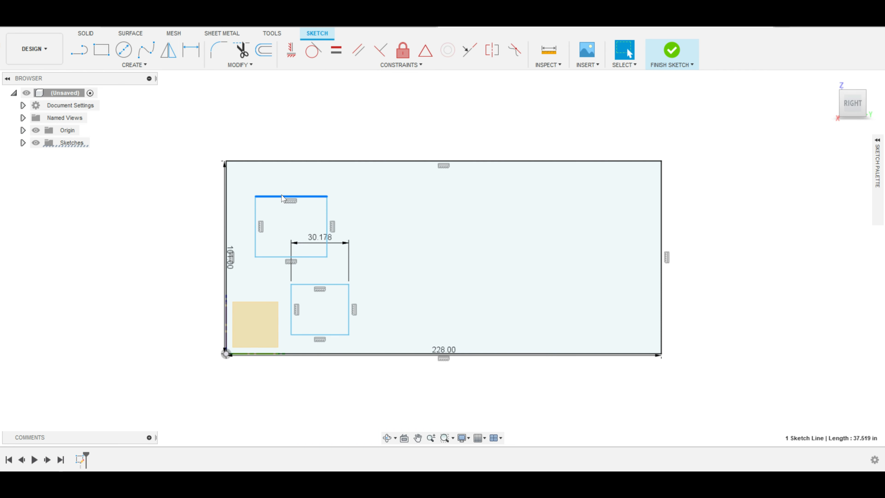
{"action": "double_click", "coordinate": [319, 241]}
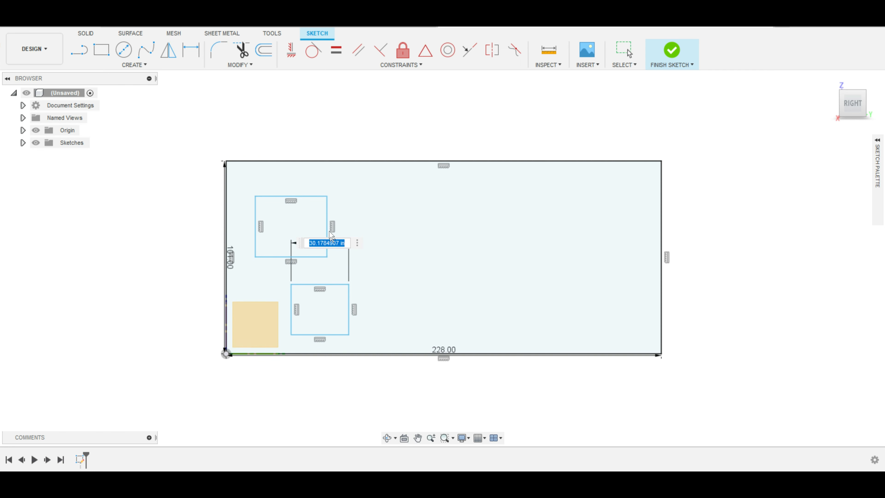
{"action": "type", "text": "36"}
{"action": "key", "text": "Return"}
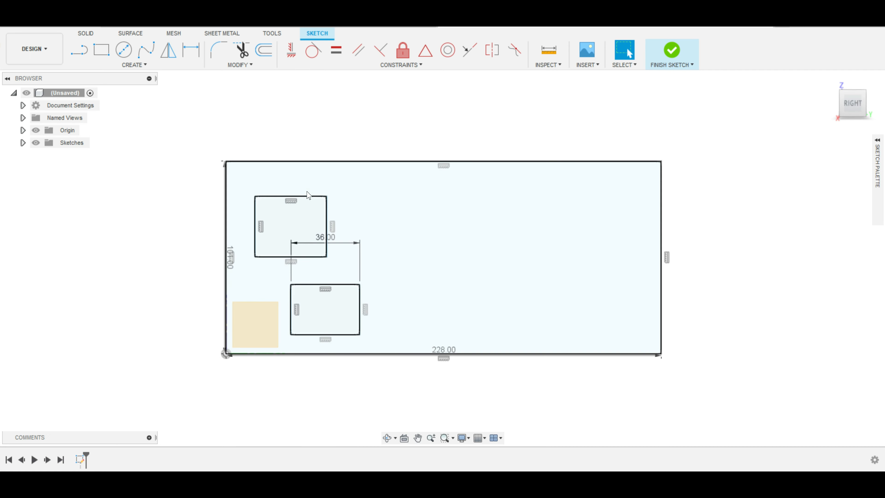
{"action": "key", "text": "d"}
{"action": "left_click", "coordinate": [362, 312]}
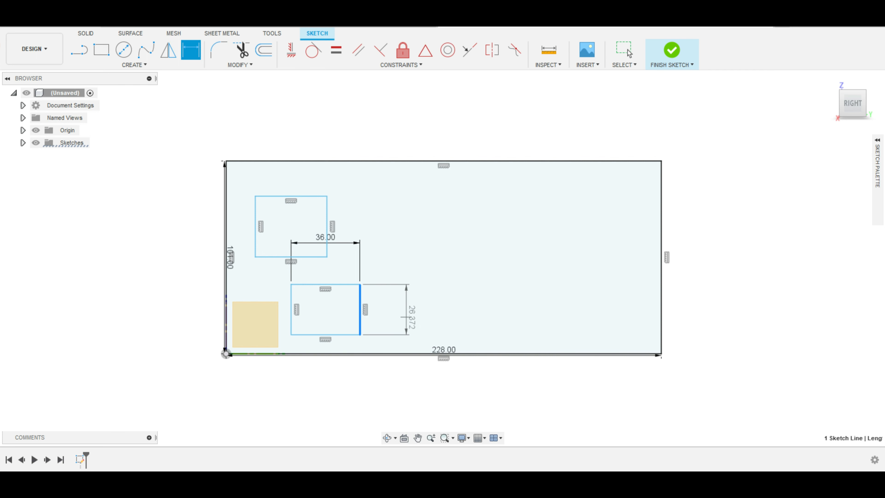
{"action": "left_click", "coordinate": [407, 317]}
{"action": "type", "text": "24"}
{"action": "key", "text": "Return"}
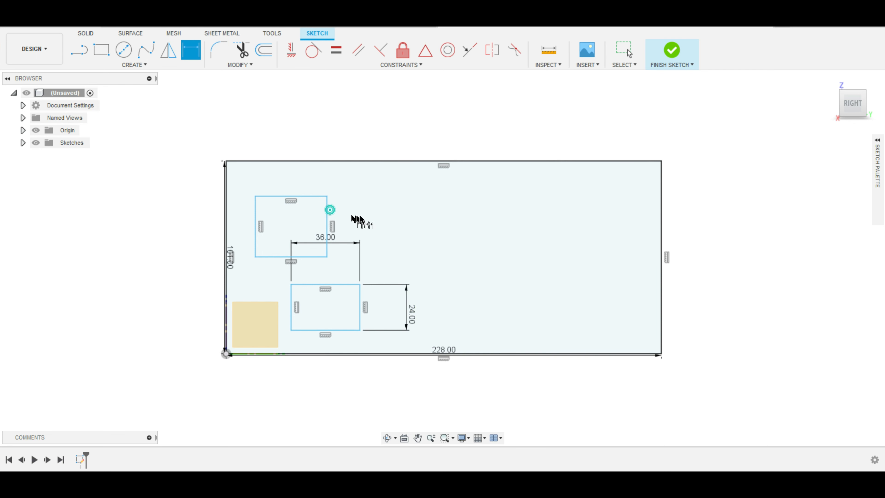
Dimension the upper inner rectangle to 48 in high and 36 in wide.
{"action": "left_click", "coordinate": [327, 216]}
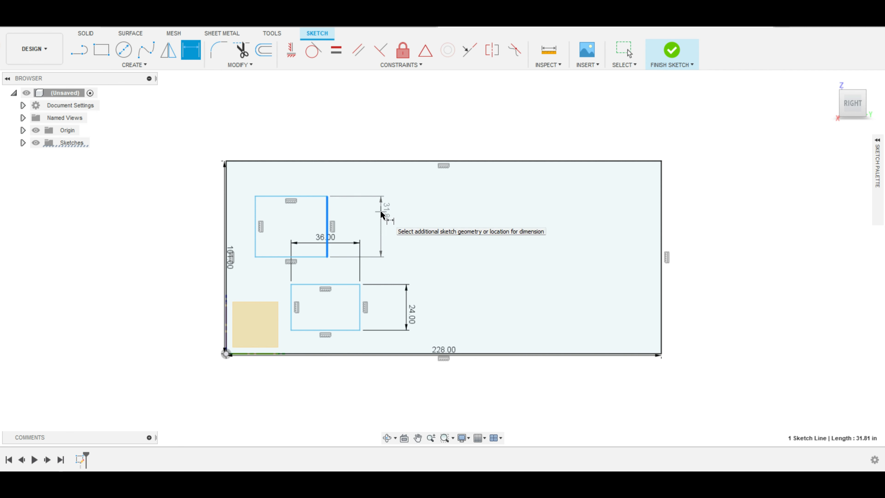
{"action": "left_click", "coordinate": [380, 211]}
{"action": "type", "text": "48"}
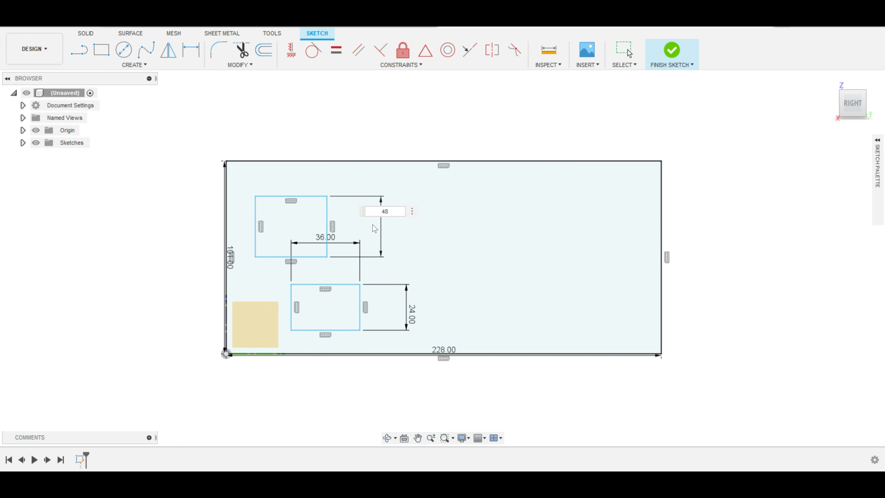
{"action": "key", "text": "Return"}
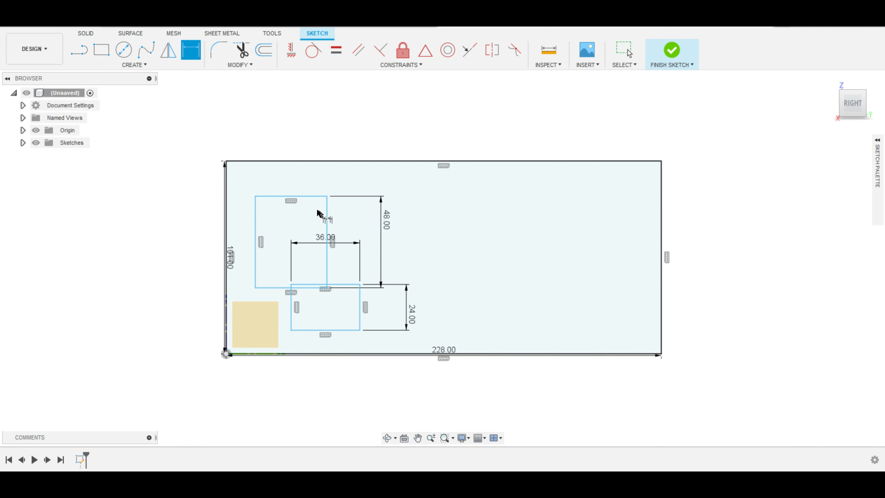
{"action": "left_click", "coordinate": [296, 196]}
{"action": "left_click", "coordinate": [296, 180]}
{"action": "type", "text": "36"}
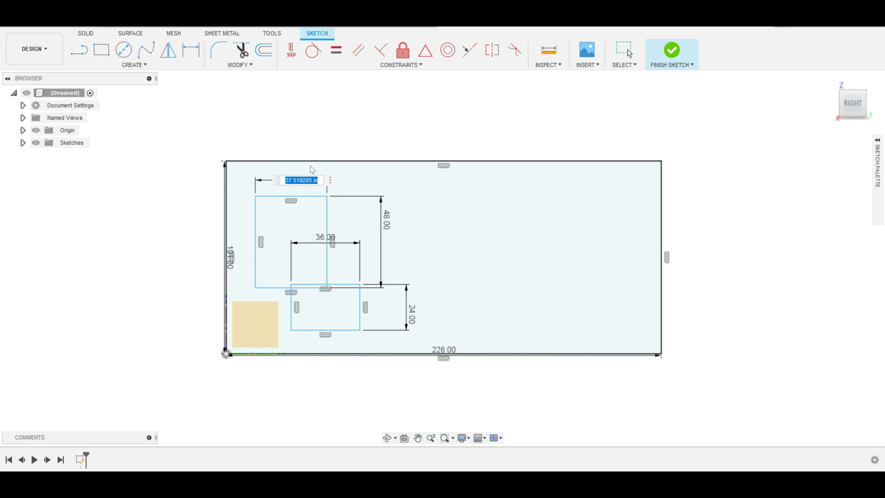
{"action": "key", "text": "Return"}
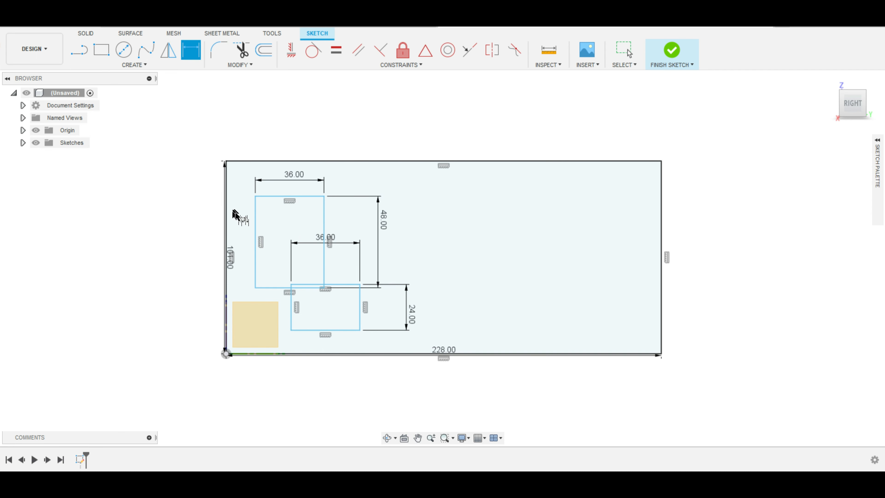
Dimension the lower inner rectangle's bottom edge 8 in above the large rectangle's bottom edge.
{"action": "left_click", "coordinate": [306, 330]}
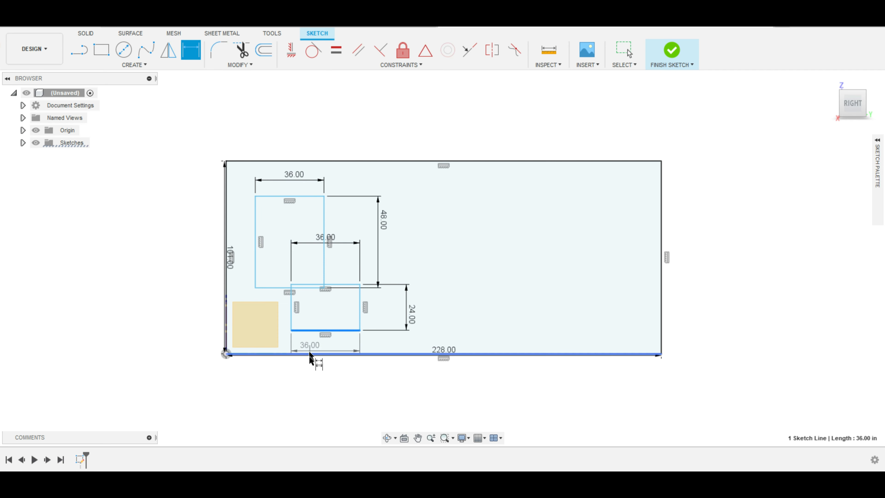
{"action": "left_click", "coordinate": [309, 354]}
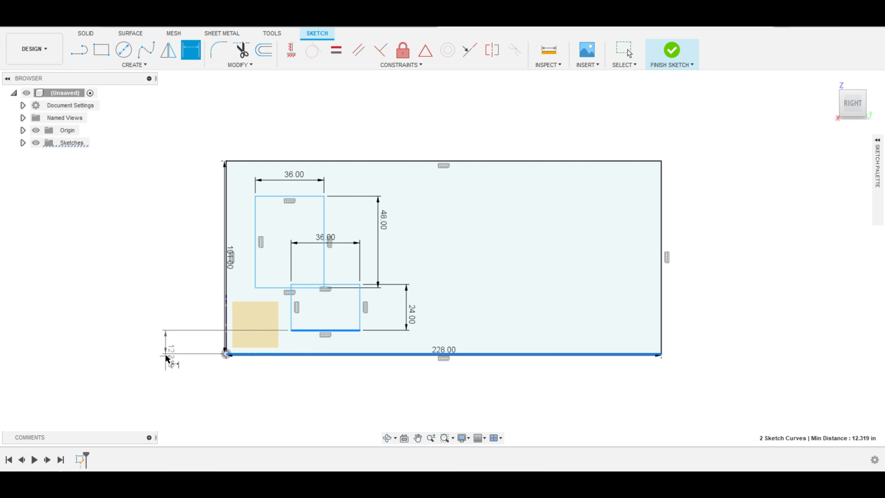
{"action": "left_click", "coordinate": [166, 352]}
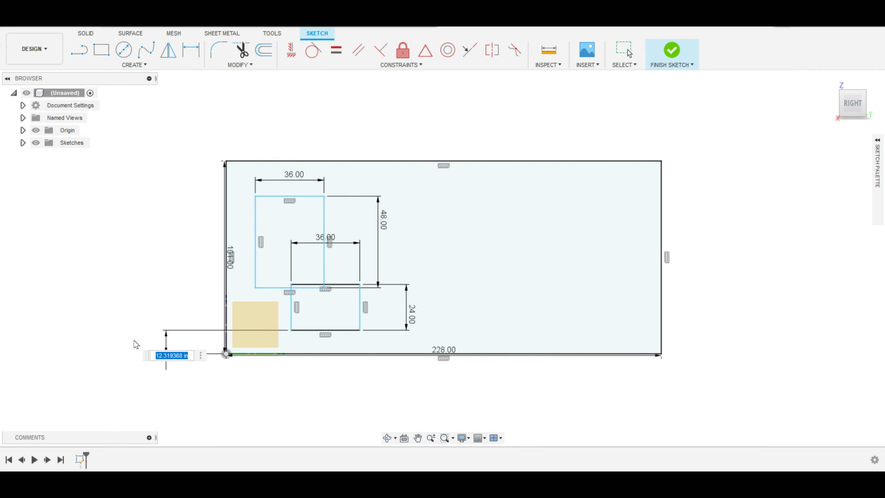
{"action": "type", "text": "8"}
{"action": "key", "text": "Return"}
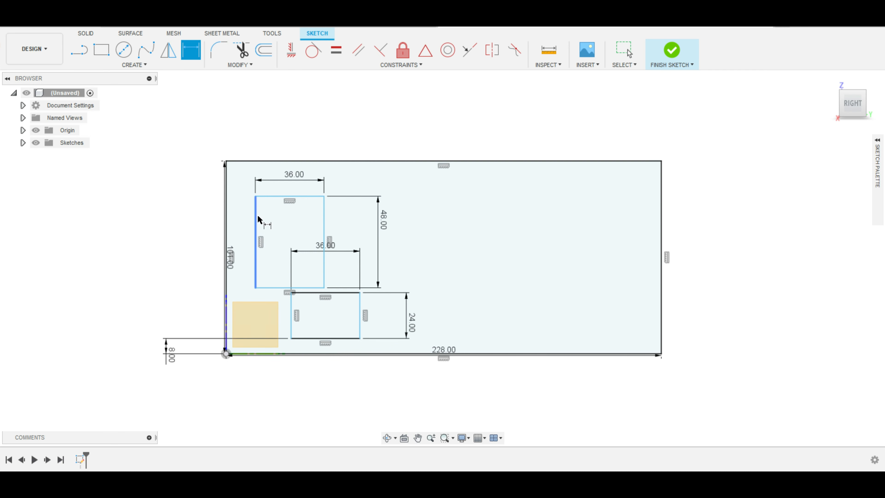
Dimension the vertical gap between the two inner rectangles to 7.5 in.
{"action": "left_click", "coordinate": [299, 293]}
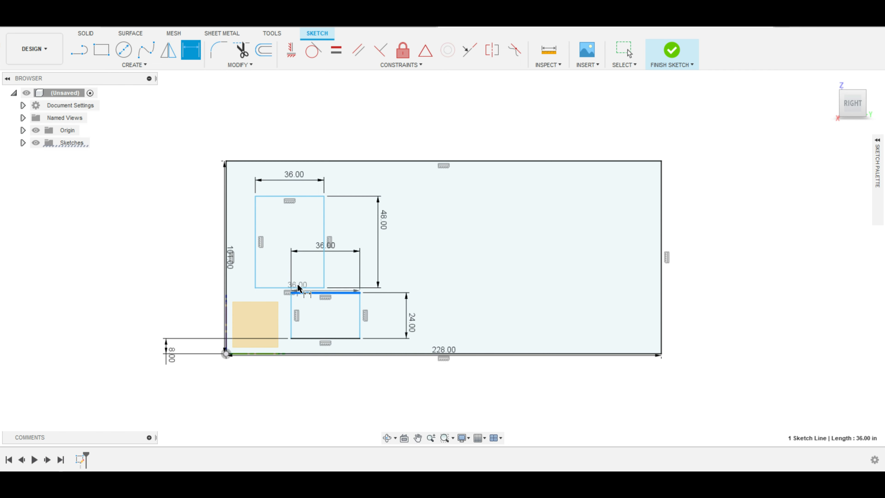
{"action": "left_click", "coordinate": [257, 288]}
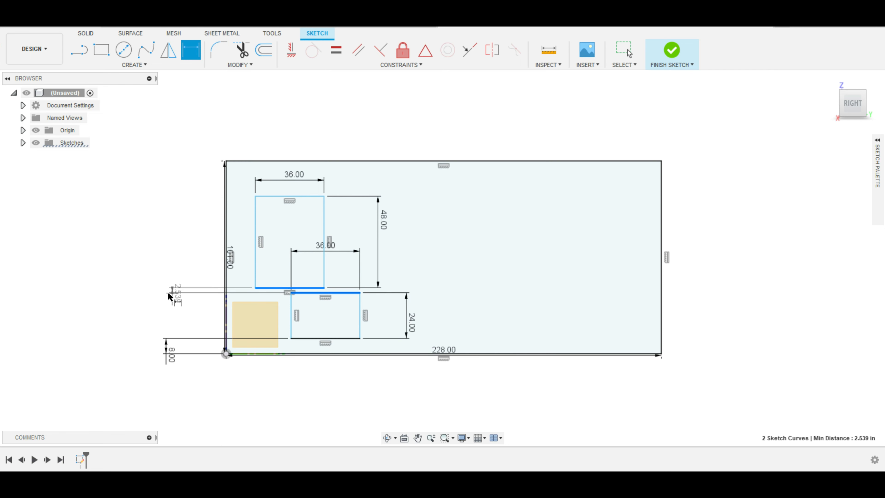
{"action": "left_click", "coordinate": [168, 292]}
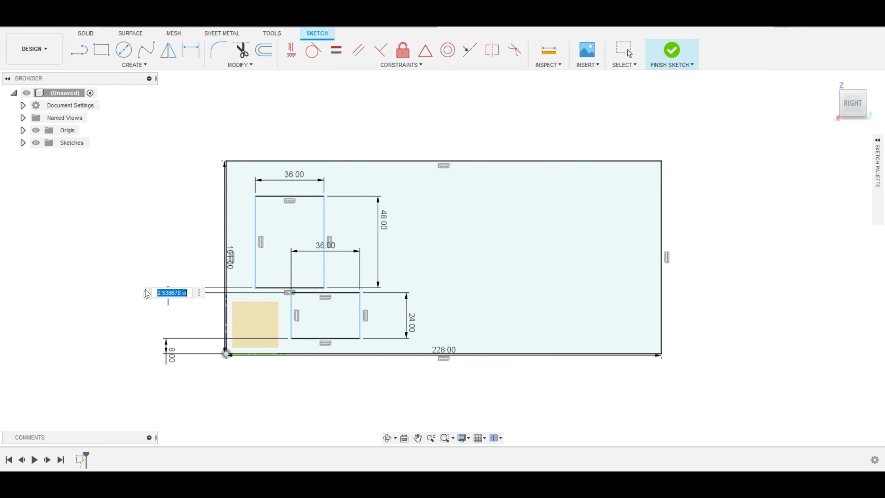
{"action": "type", "text": "7.5"}
{"action": "key", "text": "Return"}
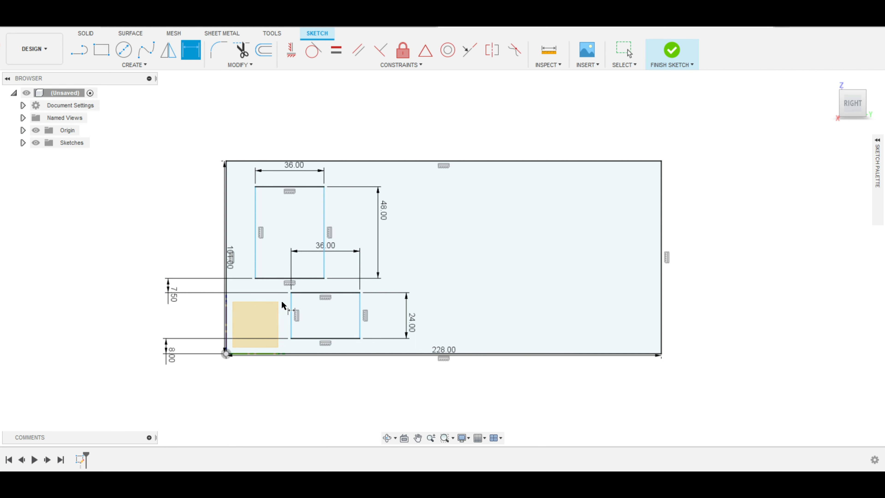
{"action": "key", "text": "Escape"}
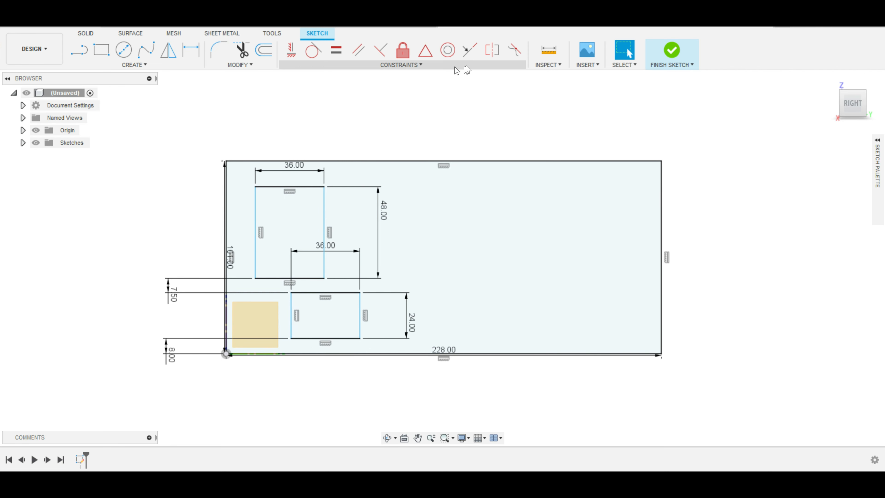
Make the left edges of the upper and lower inner rectangles collinear.
{"action": "left_click", "coordinate": [470, 50]}
{"action": "left_click", "coordinate": [292, 300]}
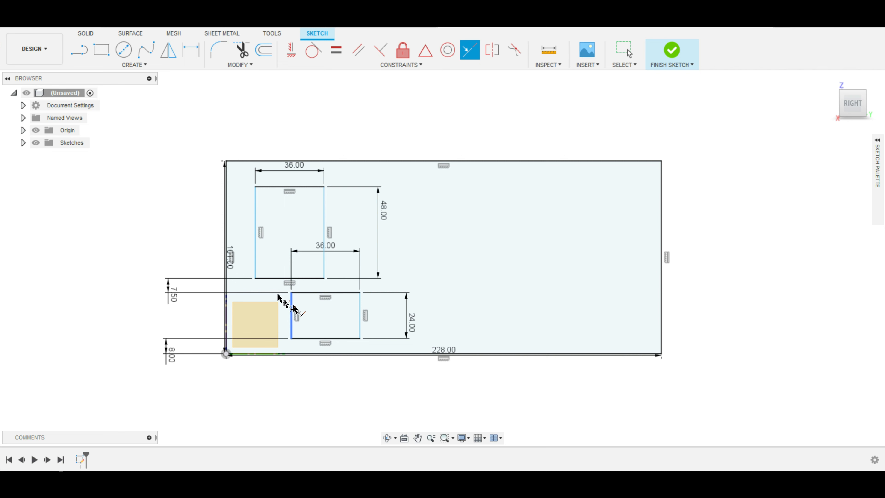
{"action": "left_click", "coordinate": [256, 265]}
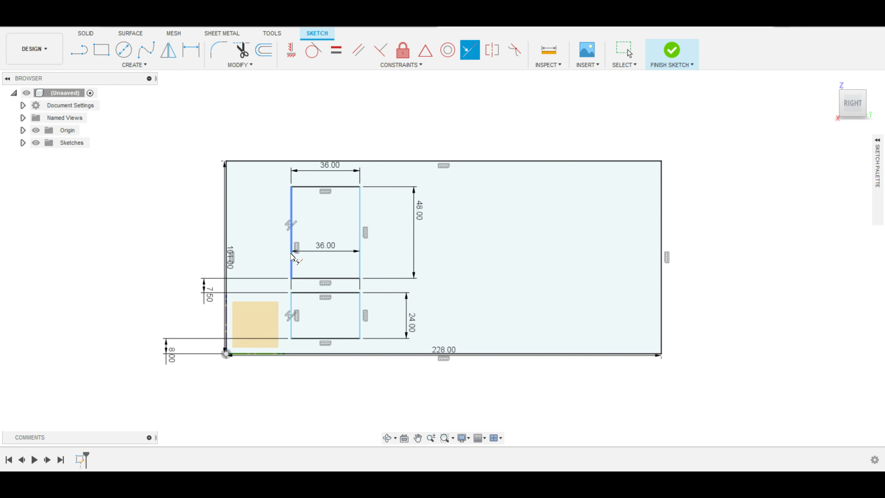
{"action": "key", "text": "Escape"}
Dimension the upper inner rectangle's left edge 8 in from the large rectangle's left edge.
{"action": "key", "text": "d"}
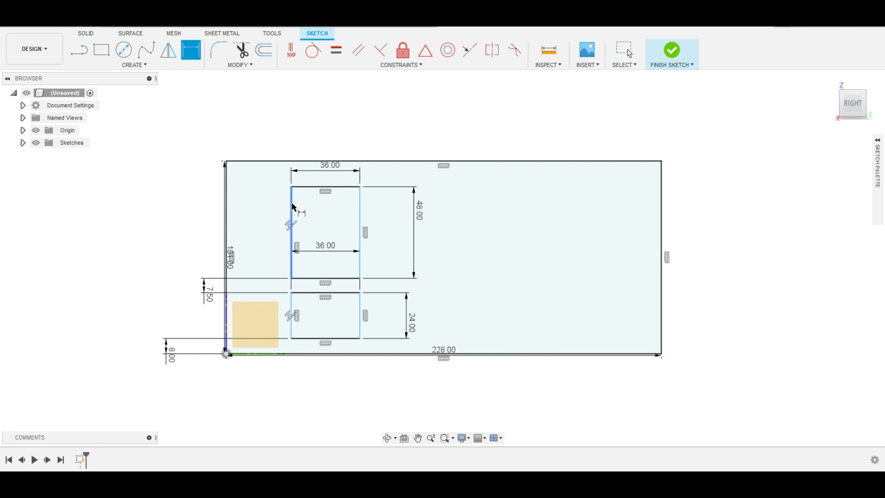
{"action": "left_click", "coordinate": [292, 206]}
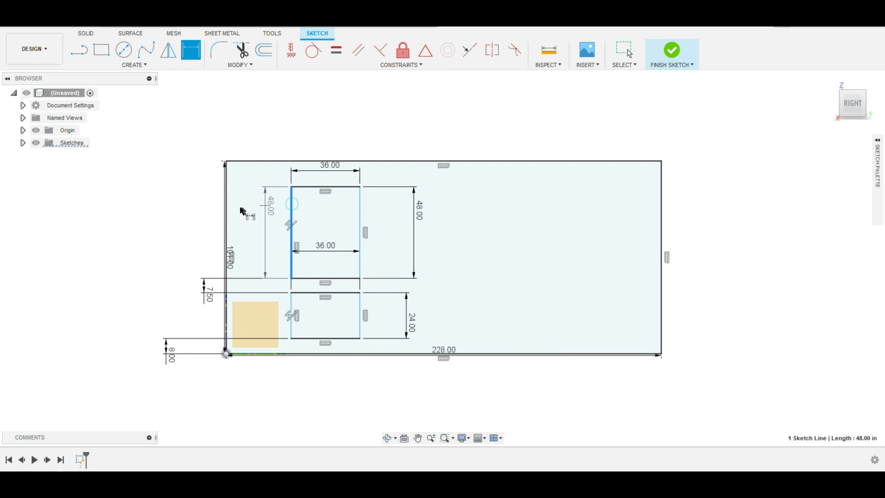
{"action": "left_click", "coordinate": [226, 207]}
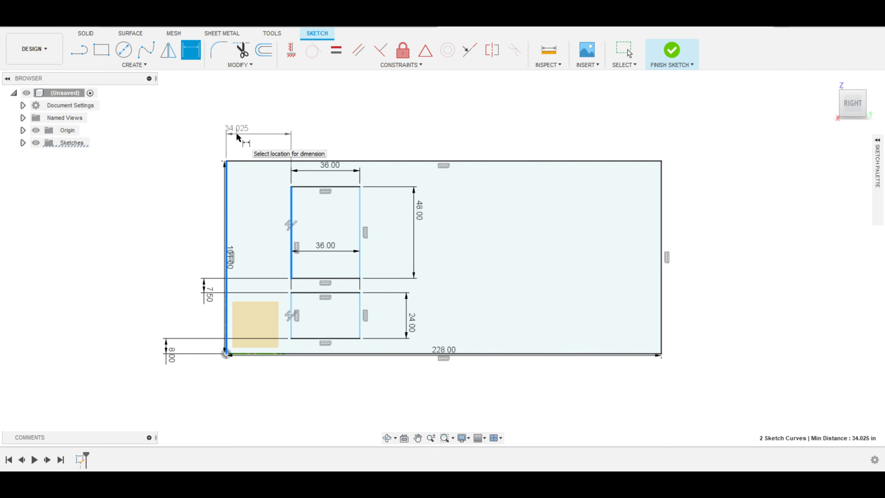
{"action": "left_click", "coordinate": [236, 134]}
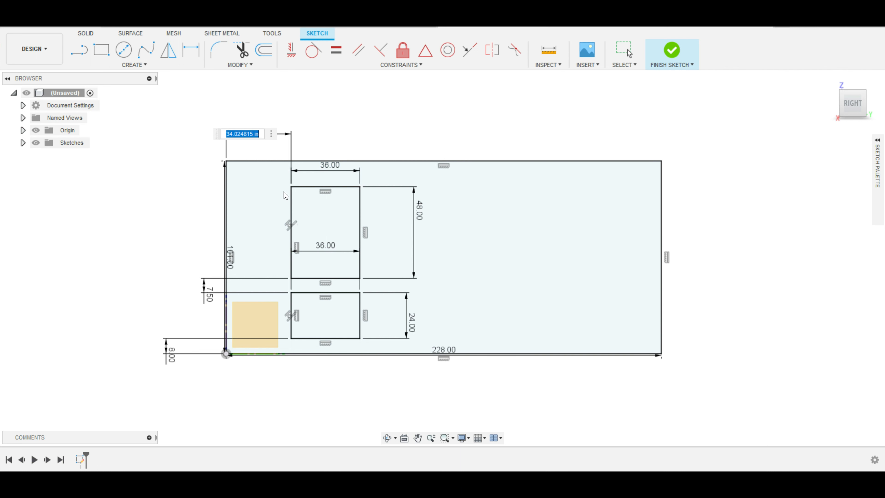
{"action": "type", "text": "8"}
{"action": "key", "text": "Return"}
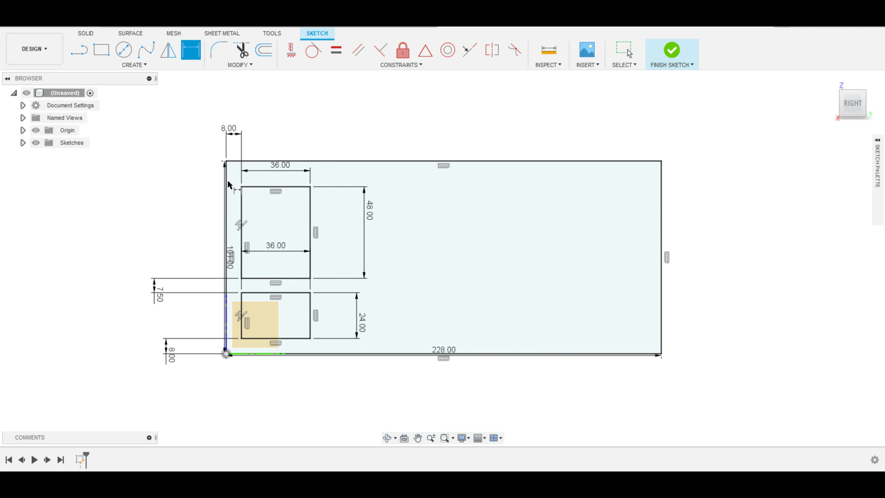
{"action": "left_click", "coordinate": [225, 183]}
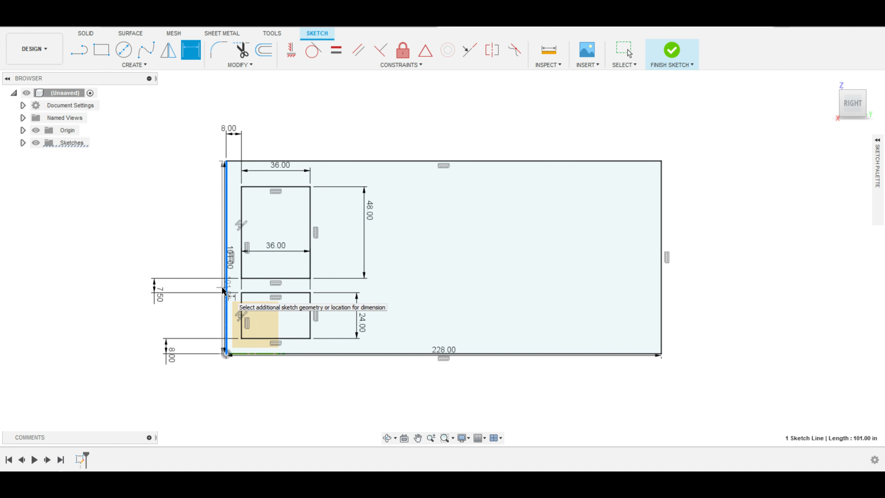
{"action": "left_click", "coordinate": [107, 283]}
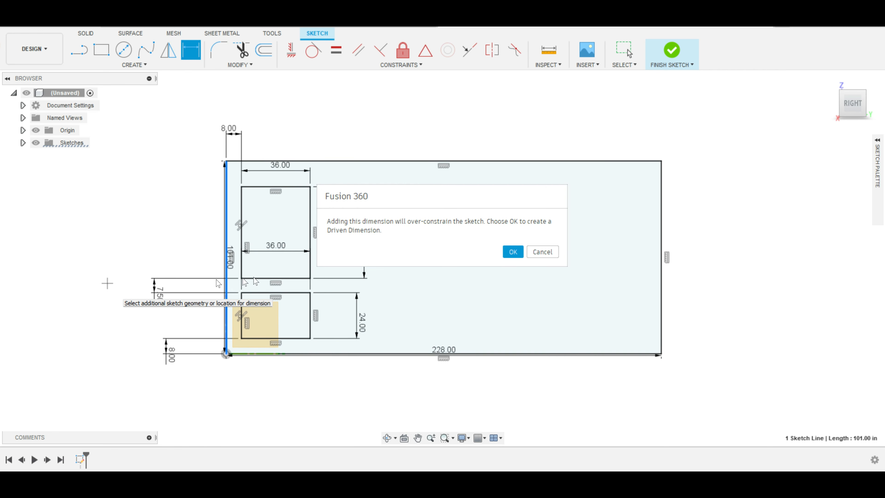
{"action": "key", "text": "Return"}
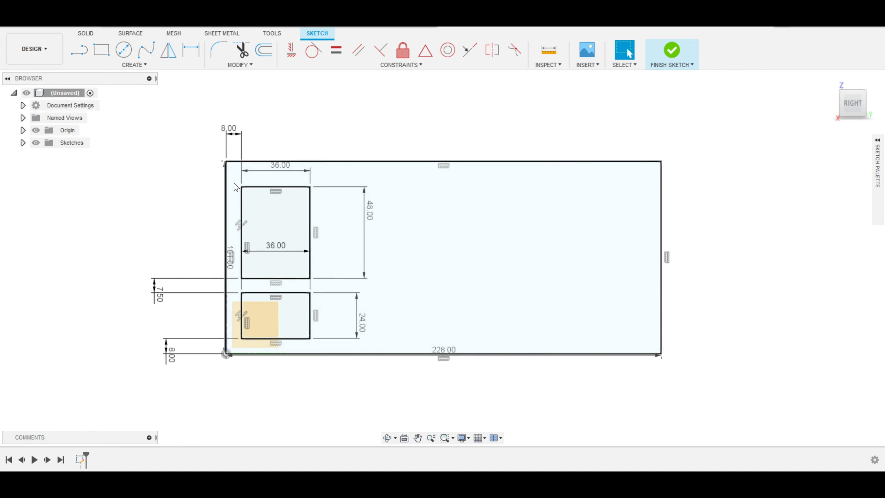
{"action": "key", "text": "Escape"}
Start a rectangular sketch pattern of the two inner rectangles, with Spacing as the distance type.
{"action": "left_click_drag", "start_coordinate": [233, 182], "coordinate": [330, 346]}
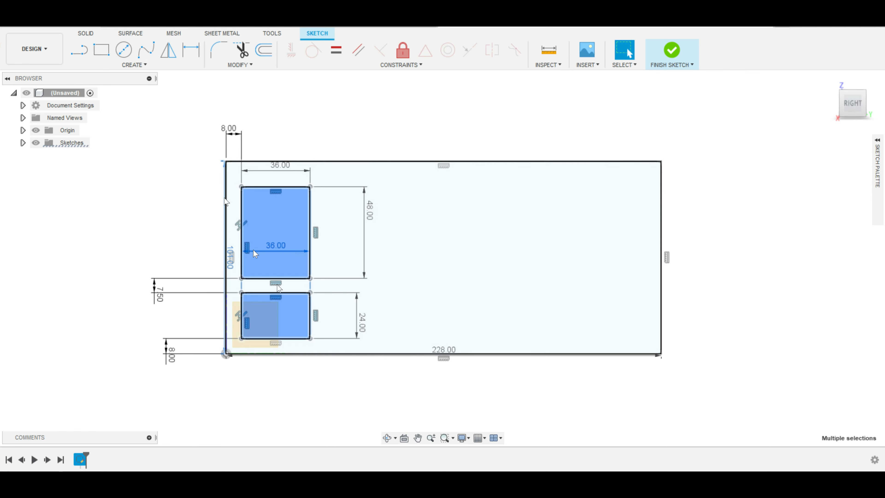
{"action": "left_click", "coordinate": [140, 67]}
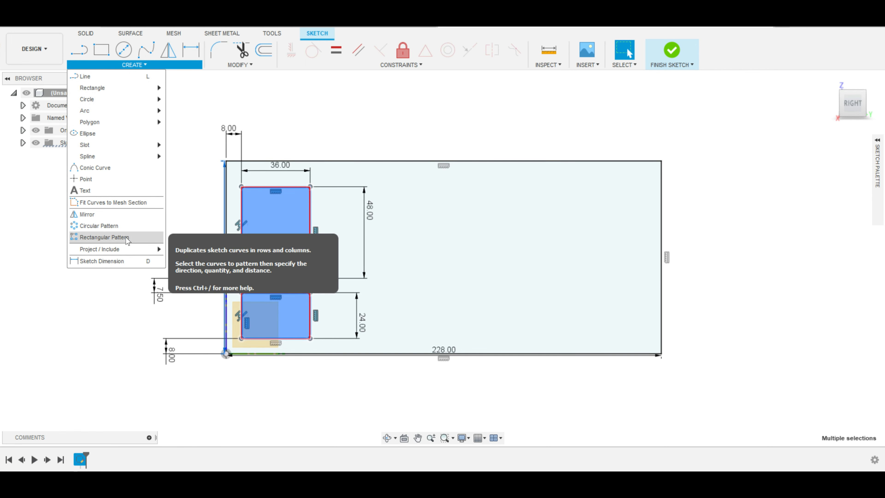
{"action": "left_click", "coordinate": [153, 239]}
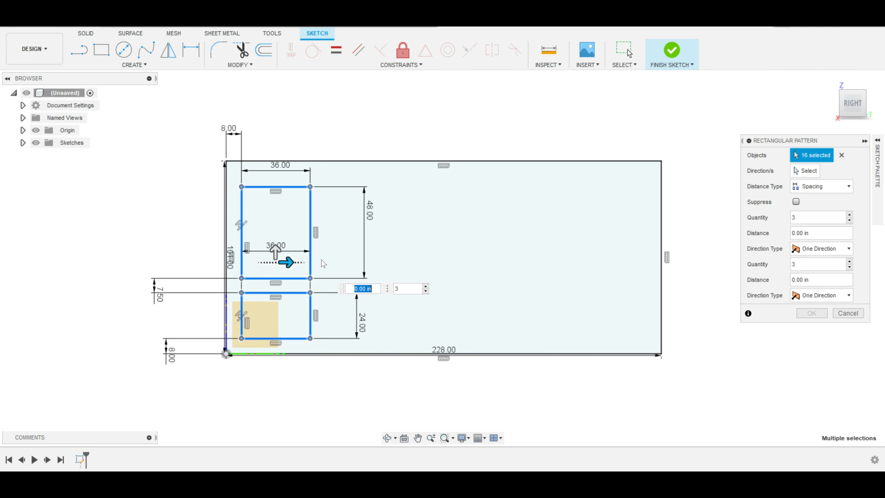
{"action": "left_click", "coordinate": [820, 186]}
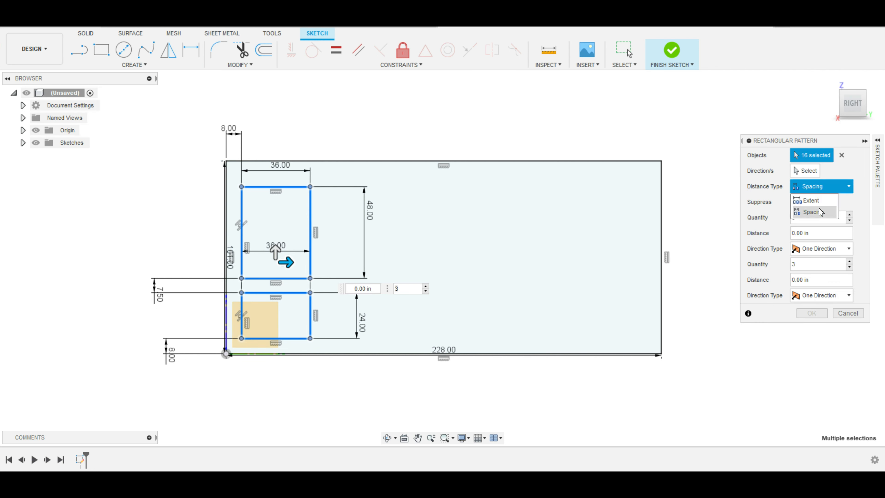
{"action": "left_click", "coordinate": [820, 211]}
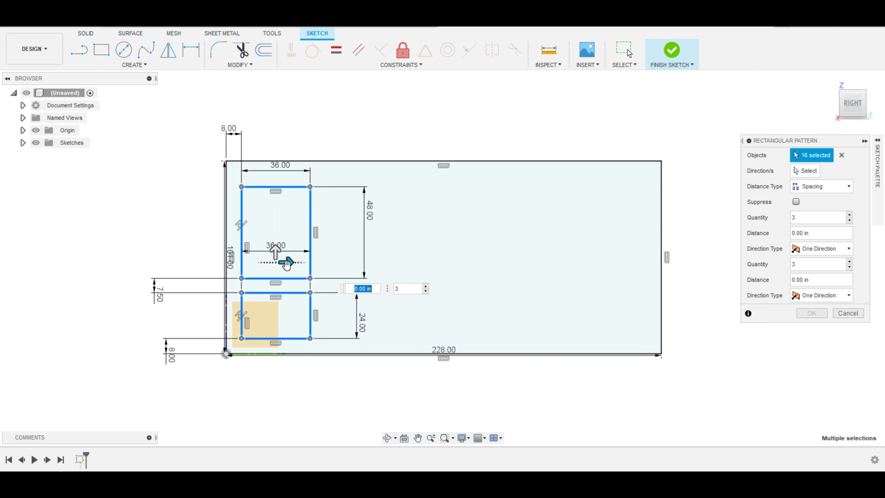
{"action": "left_click_drag", "start_coordinate": [286, 262], "coordinate": [372, 262]}
{"action": "left_click", "coordinate": [561, 286]}
{"action": "left_click", "coordinate": [507, 290]}
{"action": "left_click", "coordinate": [510, 287]}
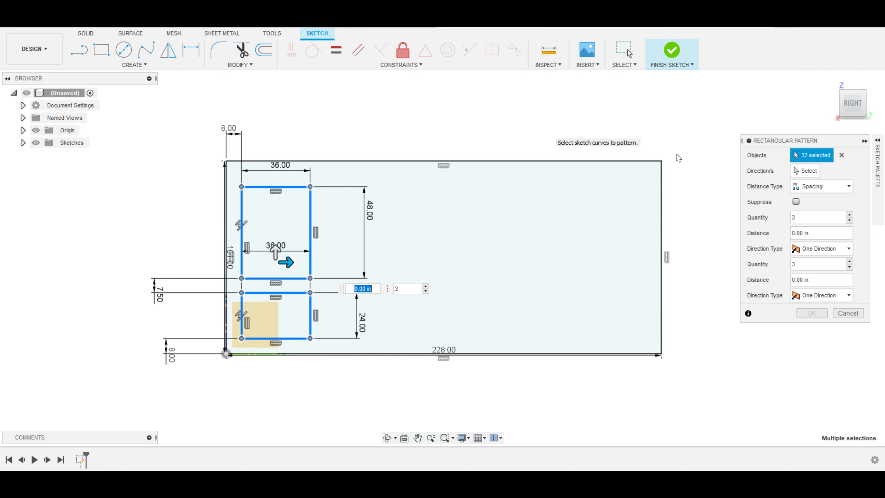
{"action": "left_click", "coordinate": [844, 188]}
{"action": "left_click", "coordinate": [822, 208]}
{"action": "left_click", "coordinate": [836, 188]}
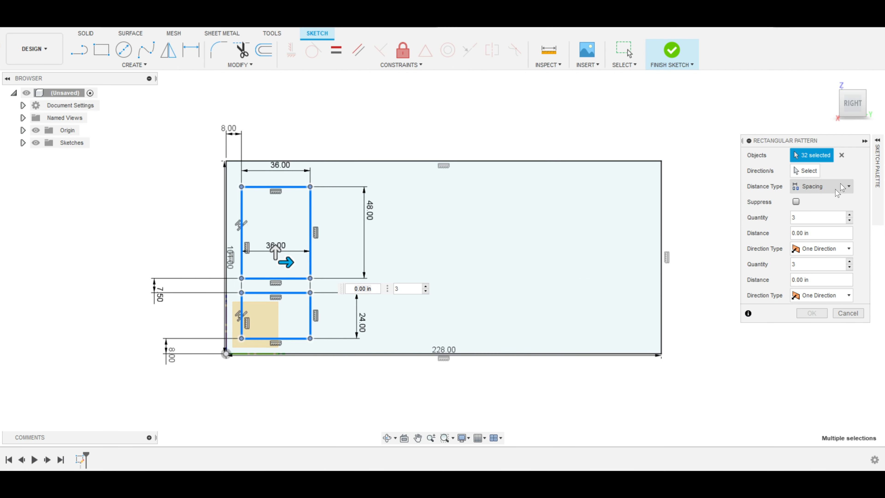
{"action": "left_click", "coordinate": [830, 200]}
{"action": "left_click", "coordinate": [837, 188]}
{"action": "left_click", "coordinate": [816, 213]}
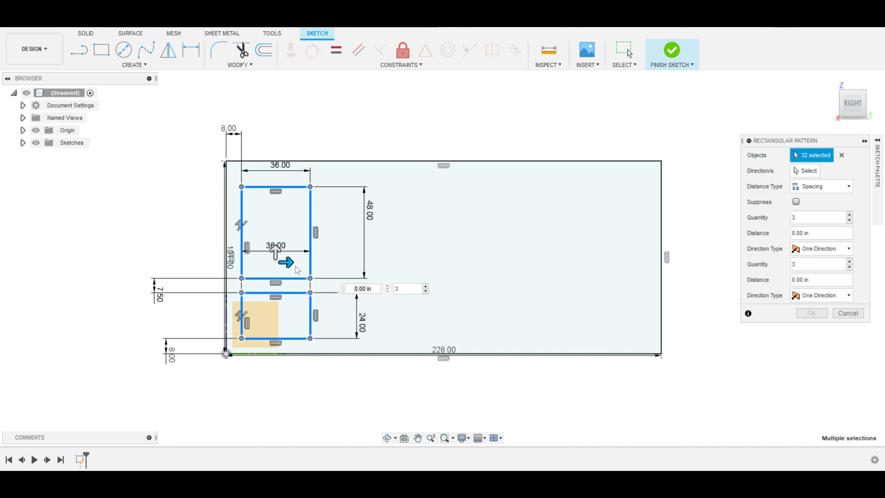
Pattern the two inner rectangles horizontally across the large rectangle, with a quantity of 5 and a spacing of 8+36 in.
{"action": "left_click_drag", "start_coordinate": [290, 262], "coordinate": [460, 265]}
{"action": "left_click", "coordinate": [561, 289]}
{"action": "left_click", "coordinate": [579, 286]}
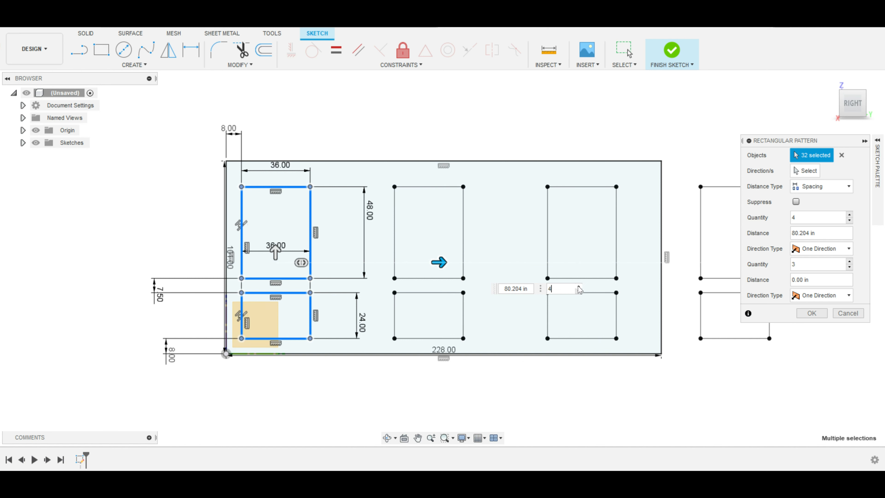
{"action": "left_click", "coordinate": [579, 286]}
{"action": "left_click_drag", "start_coordinate": [441, 262], "coordinate": [375, 270]}
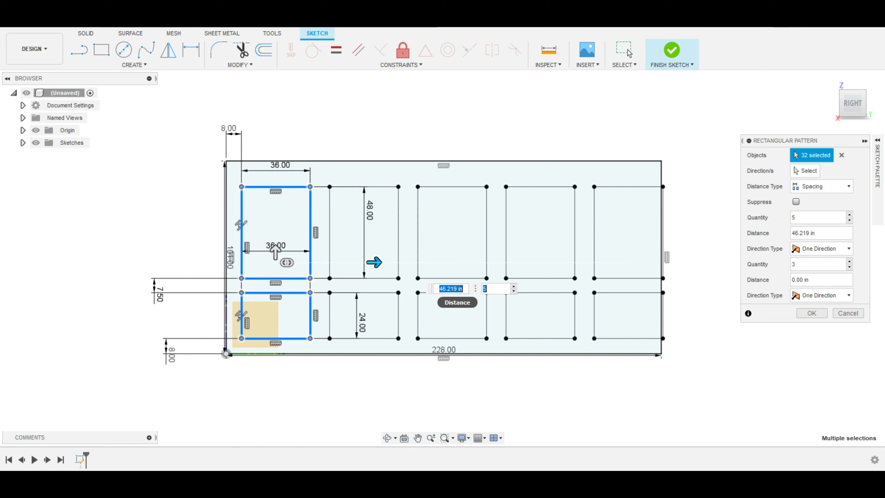
{"action": "type", "text": "8"}
{"action": "key", "text": "Tab"}
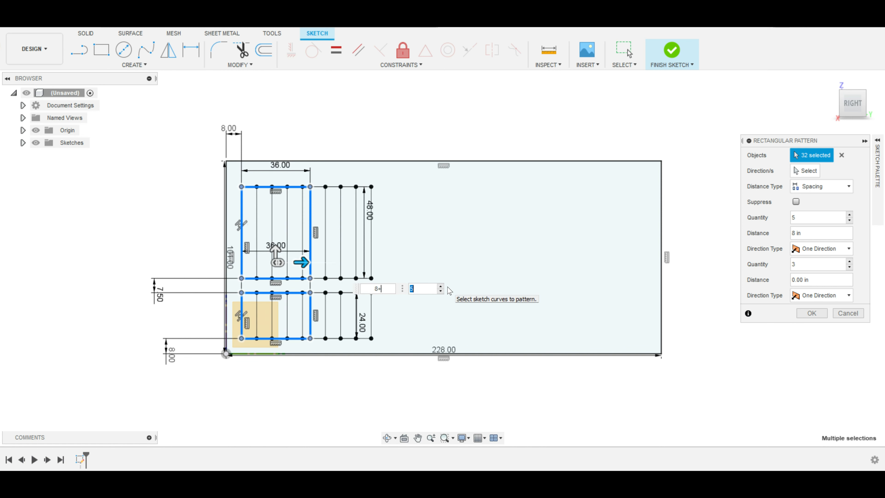
{"action": "type", "text": "+36"}
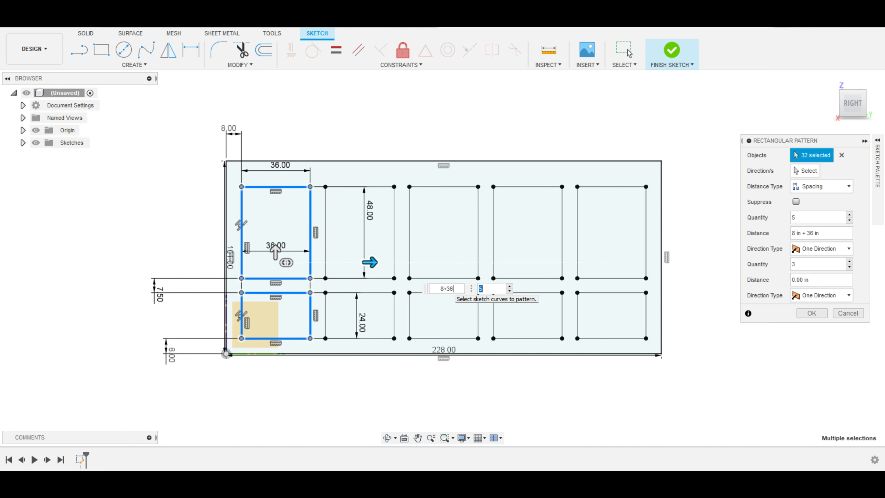
{"action": "key", "text": "Return"}
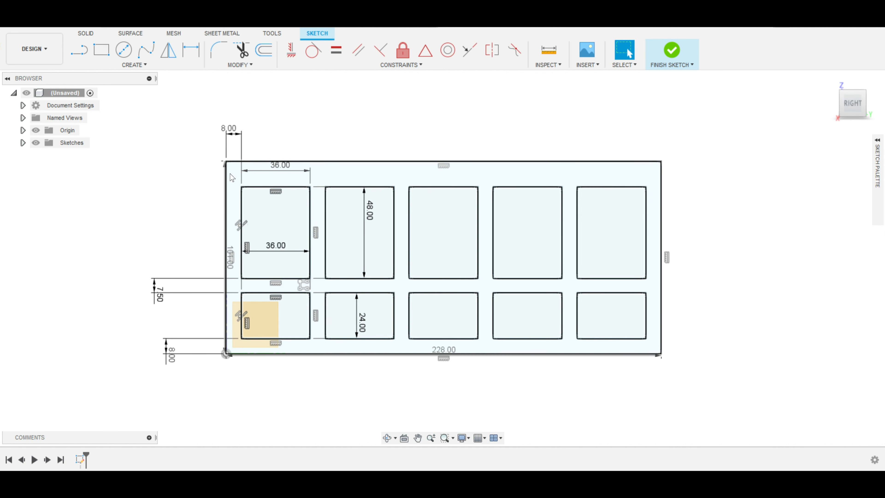
Try to offset all ten inner rectangles together in one operation.
{"action": "mouse_move", "coordinate": [230, 174]}
{"action": "left_mouse_down"}
{"action": "mouse_move", "coordinate": [439, 327]}
{"action": "mouse_move", "coordinate": [657, 349]}
{"action": "left_mouse_up"}
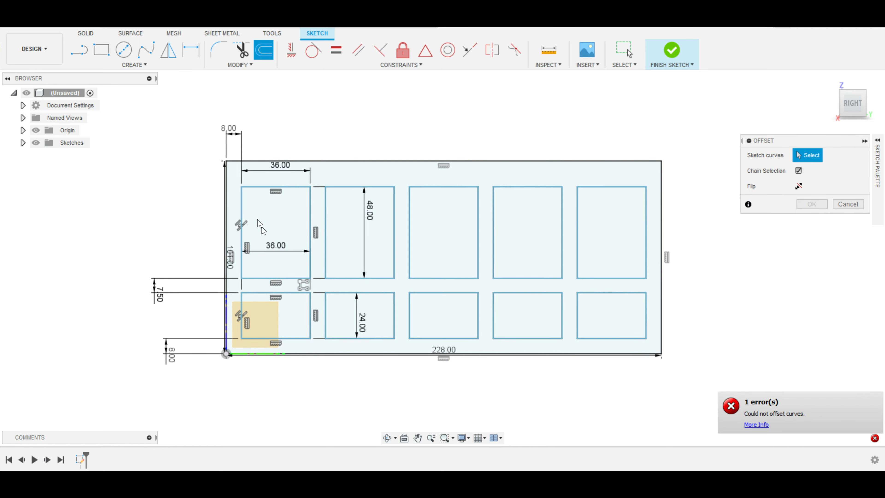
{"action": "key", "text": "Escape"}
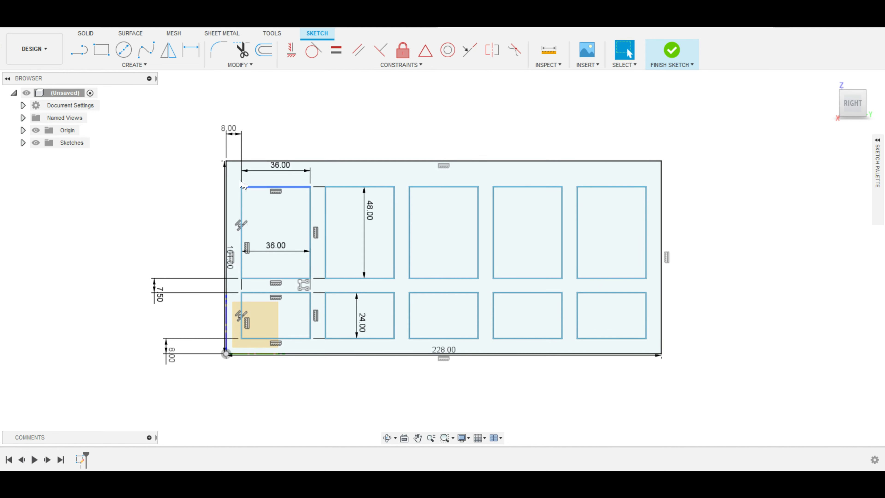
{"action": "left_click_drag", "start_coordinate": [229, 175], "coordinate": [650, 349]}
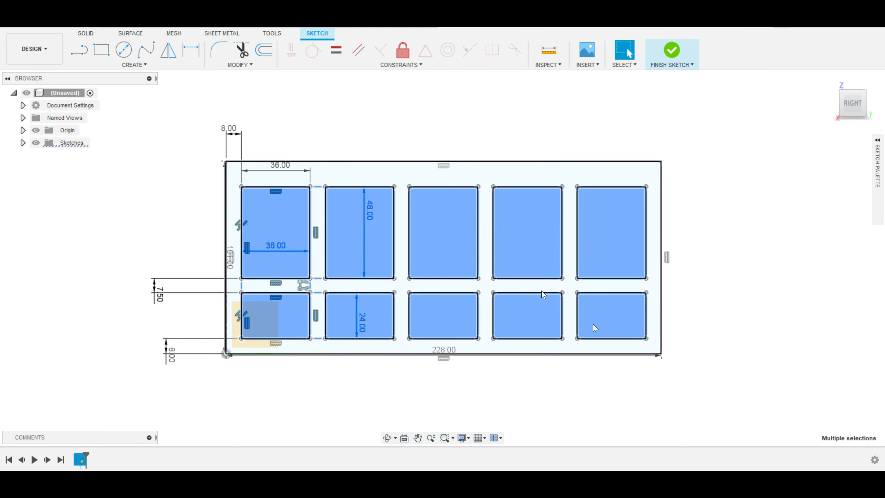
{"action": "left_click", "coordinate": [270, 55]}
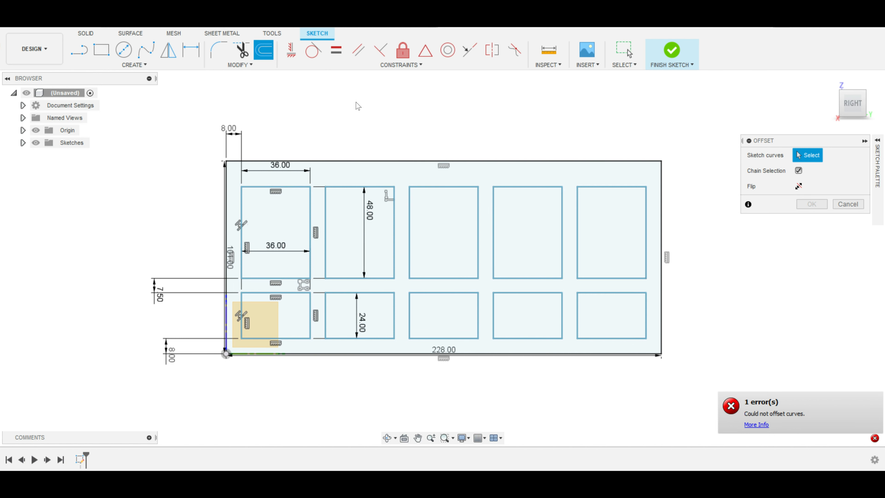
{"action": "key", "text": "Escape"}
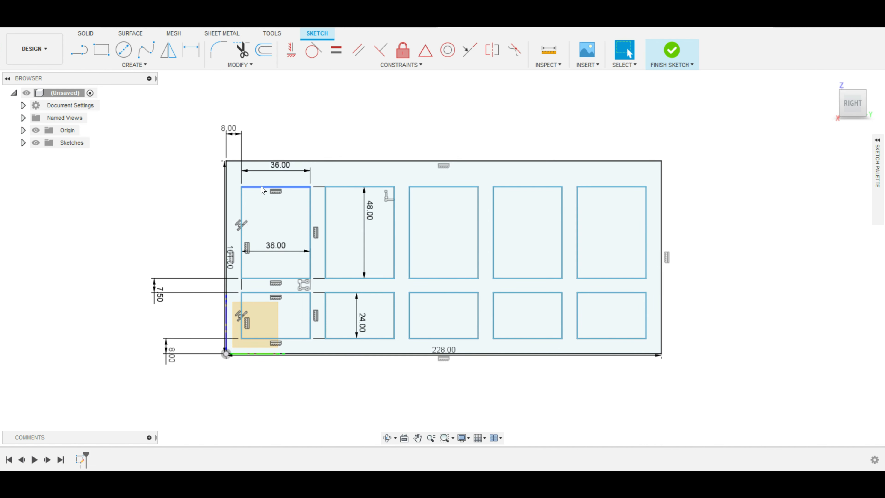
{"action": "mouse_move", "coordinate": [233, 181]}
{"action": "left_mouse_down"}
{"action": "mouse_move", "coordinate": [465, 300]}
{"action": "mouse_move", "coordinate": [655, 347]}
{"action": "left_mouse_up"}
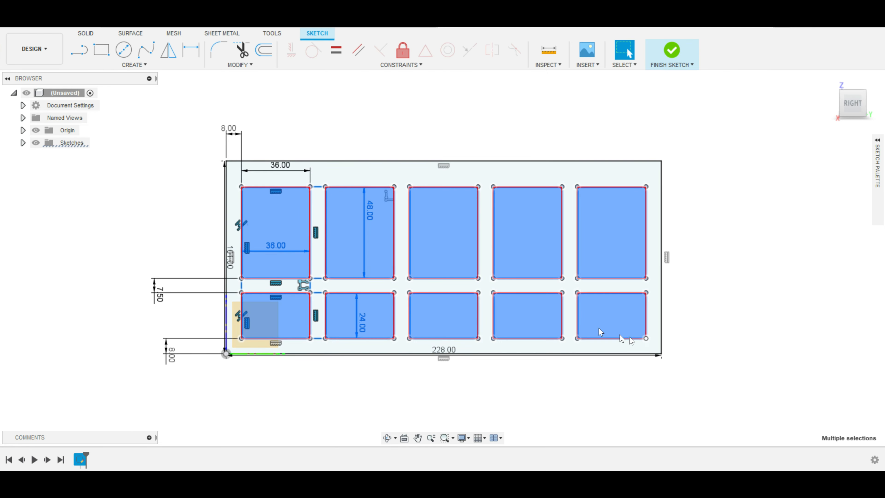
{"action": "left_click", "coordinate": [264, 50]}
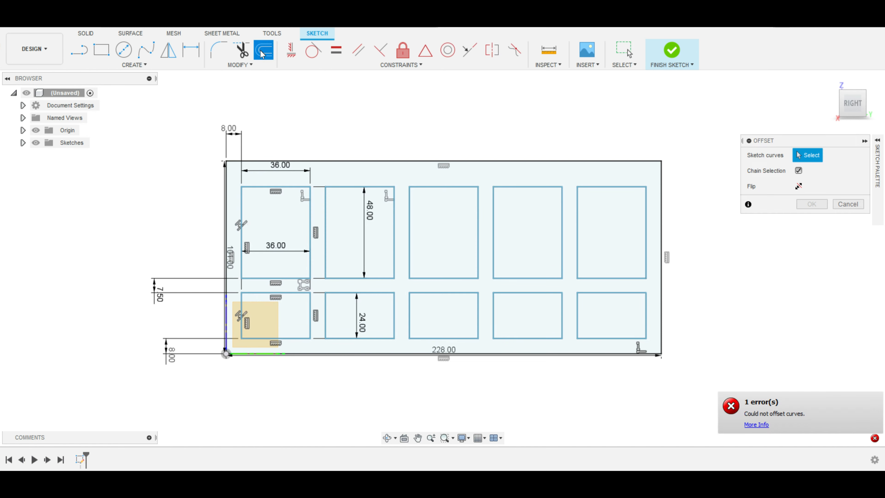
{"action": "key", "text": "Escape"}
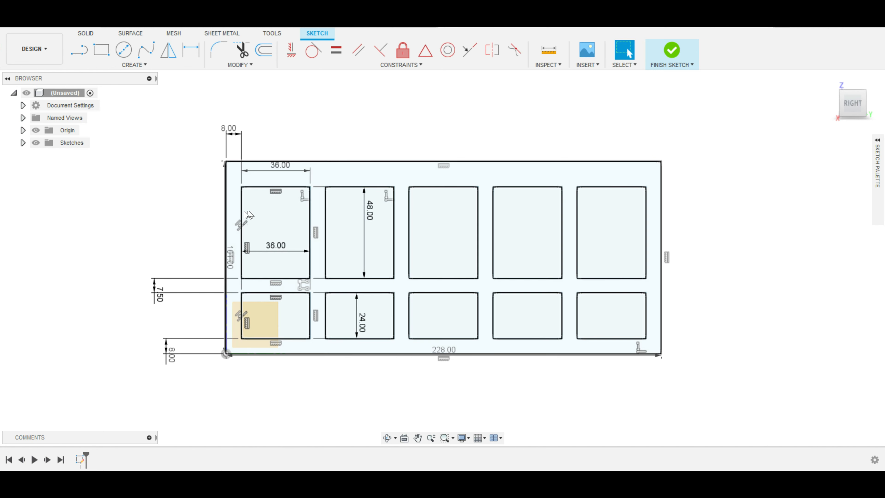
{"action": "left_click", "coordinate": [187, 193]}
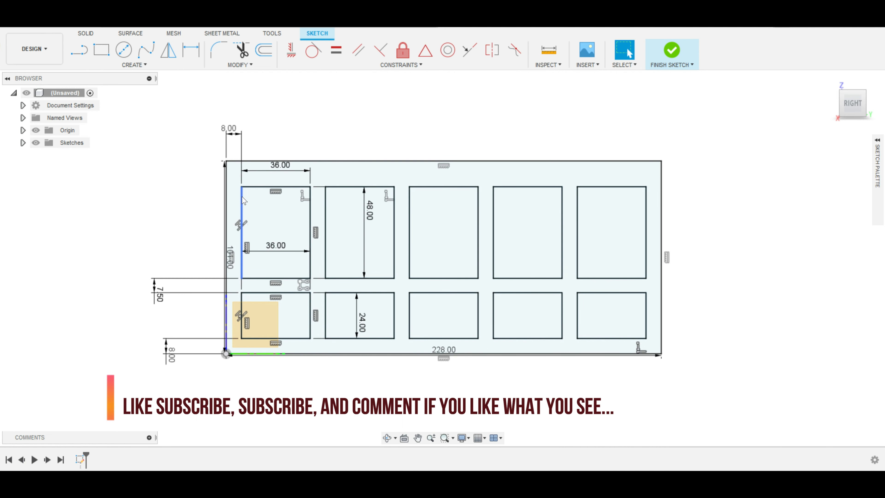
{"action": "left_click", "coordinate": [243, 196]}
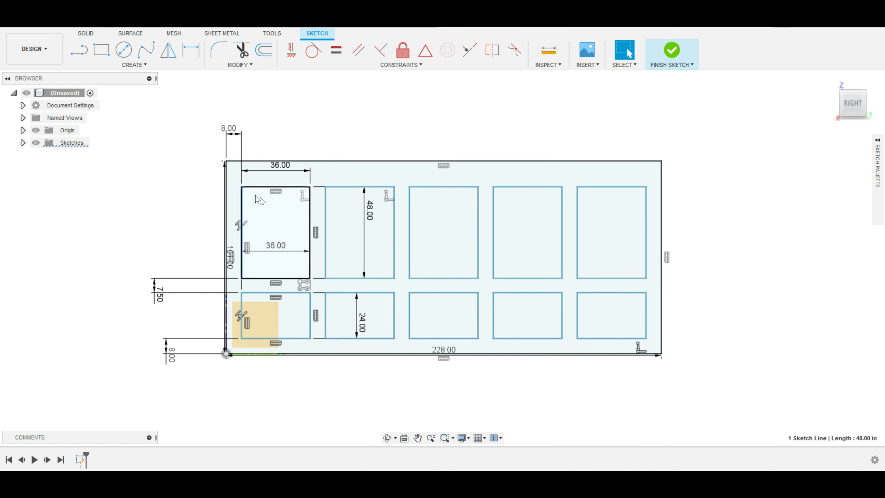
{"action": "mouse_move", "coordinate": [234, 177]}
{"action": "left_mouse_down"}
{"action": "mouse_move", "coordinate": [500, 287]}
{"action": "mouse_move", "coordinate": [646, 368]}
{"action": "left_mouse_up"}
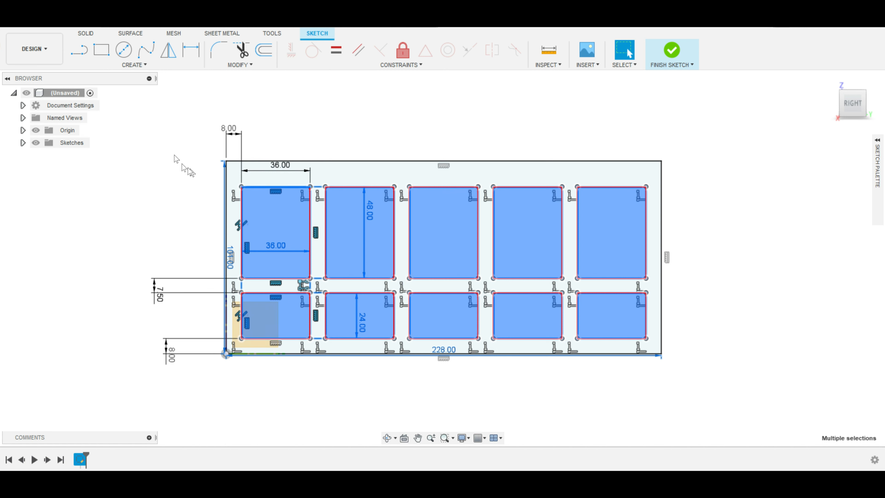
{"action": "left_click", "coordinate": [265, 50]}
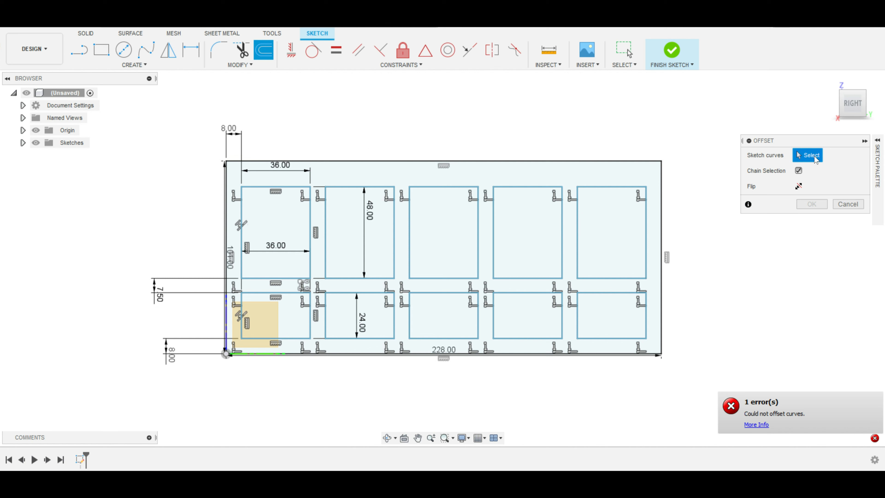
{"action": "left_click", "coordinate": [849, 208]}
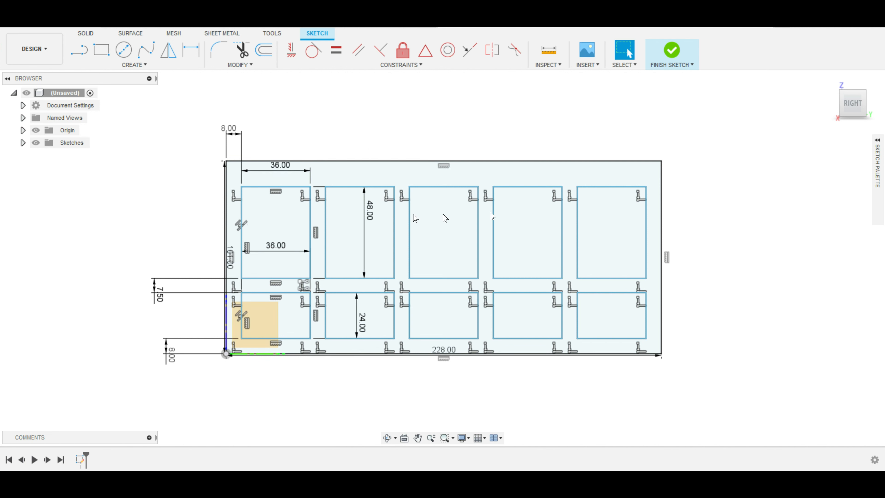
Offset the four edges of the first column's upper inner rectangle 1.5 in inward.
{"action": "left_click", "coordinate": [245, 221]}
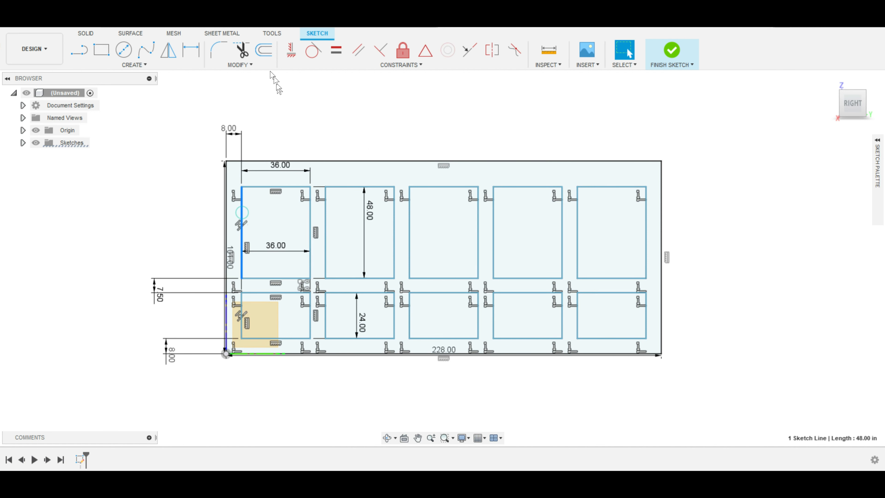
{"action": "left_click", "coordinate": [264, 49]}
{"action": "left_click", "coordinate": [259, 187]}
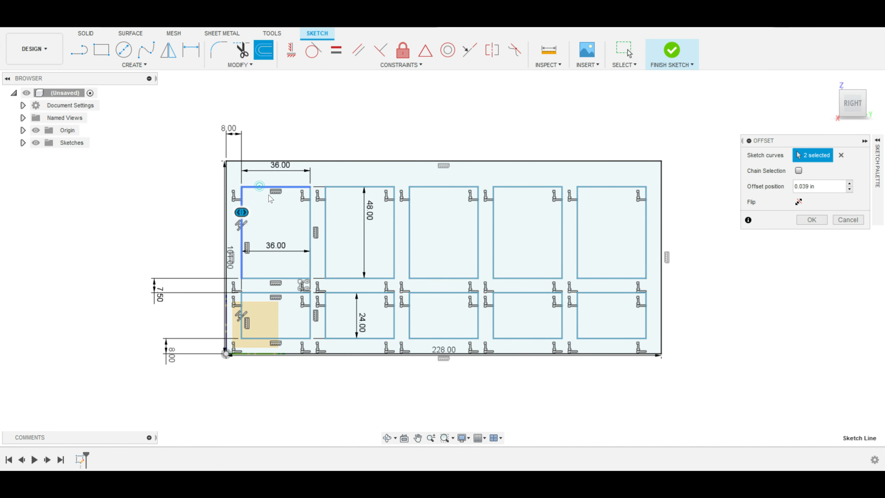
{"action": "left_click", "coordinate": [310, 225]}
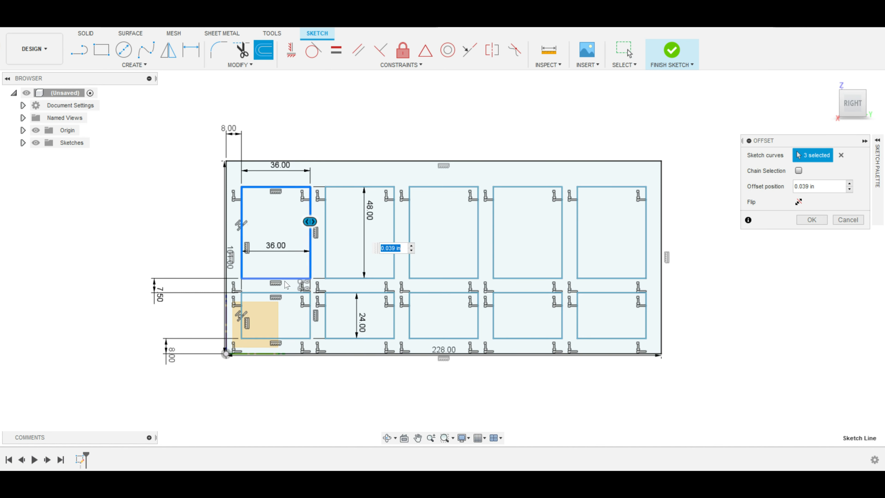
{"action": "left_click", "coordinate": [285, 279]}
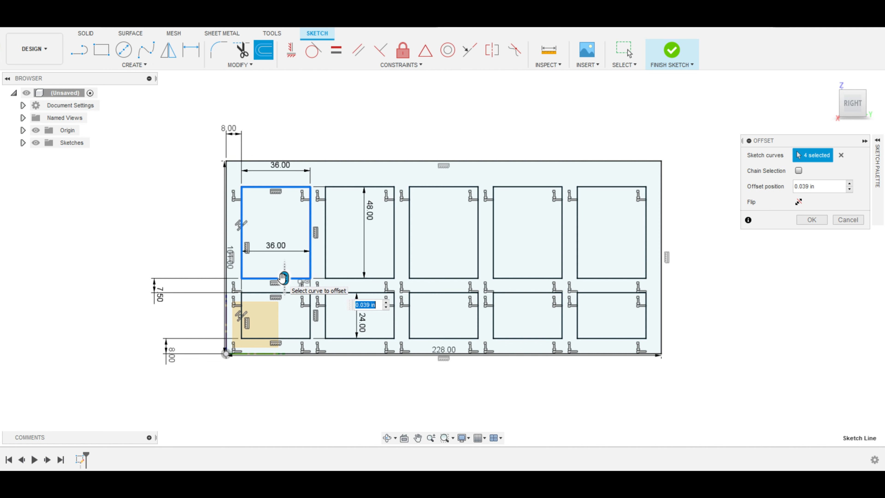
{"action": "type", "text": "1"}
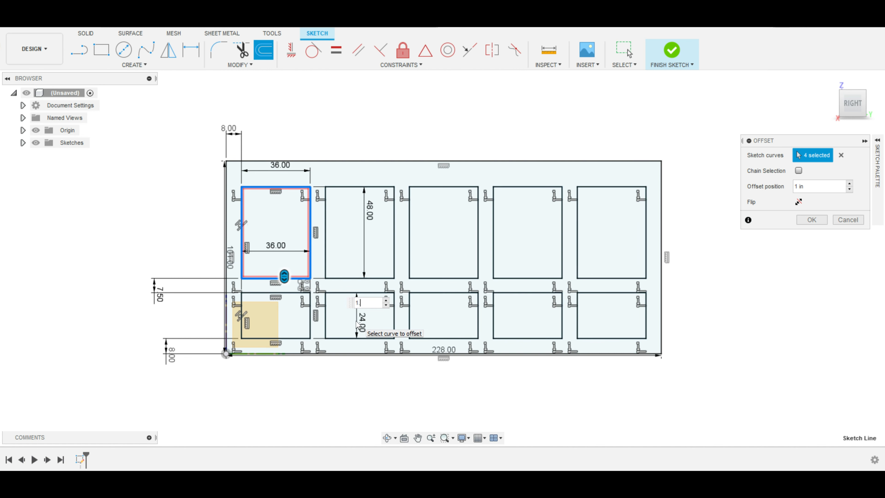
{"action": "type", "text": ".5"}
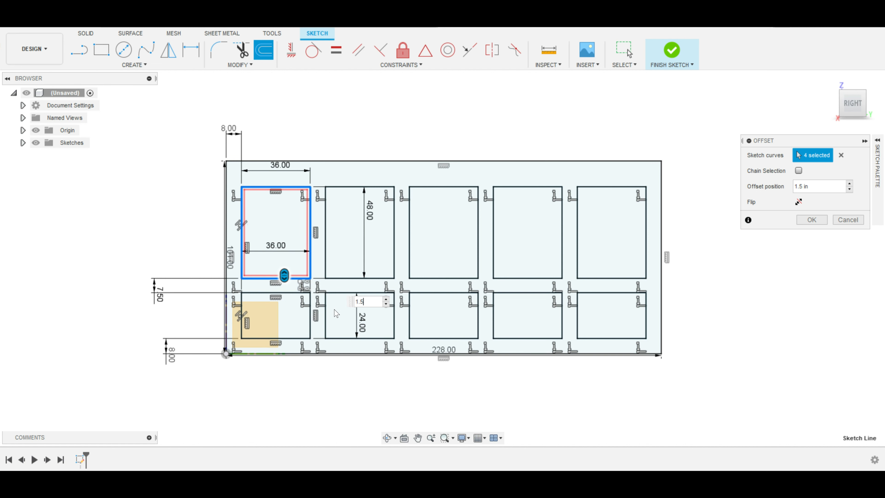
{"action": "key", "text": "Return"}
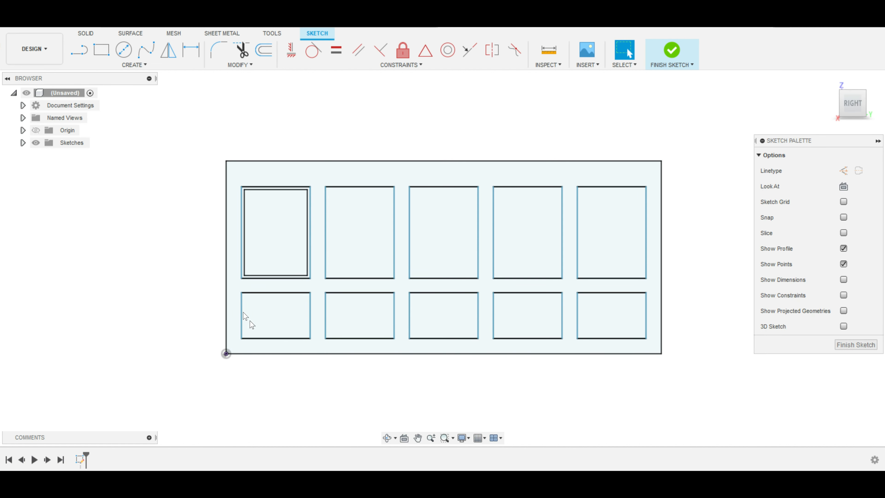
Try to select all of the first column's lower inner rectangle and offset it.
{"action": "left_click_drag", "start_coordinate": [234, 288], "coordinate": [313, 342]}
{"action": "left_click", "coordinate": [269, 50]}
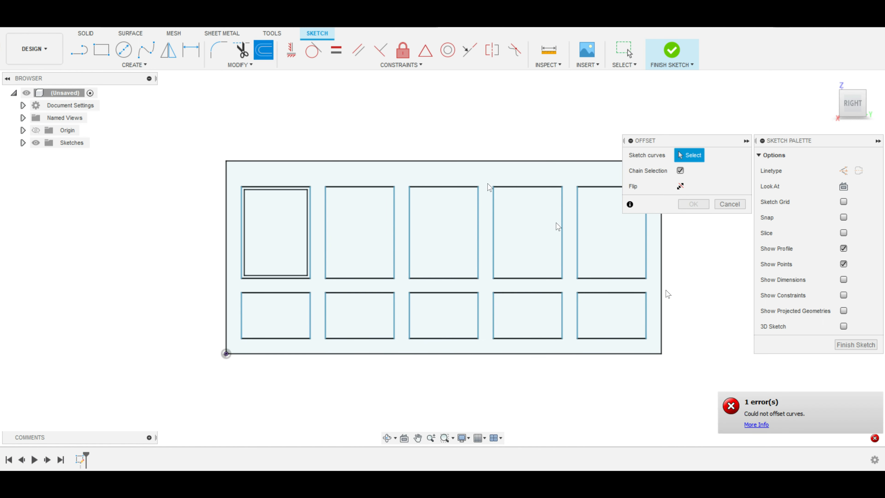
{"action": "left_click", "coordinate": [738, 205]}
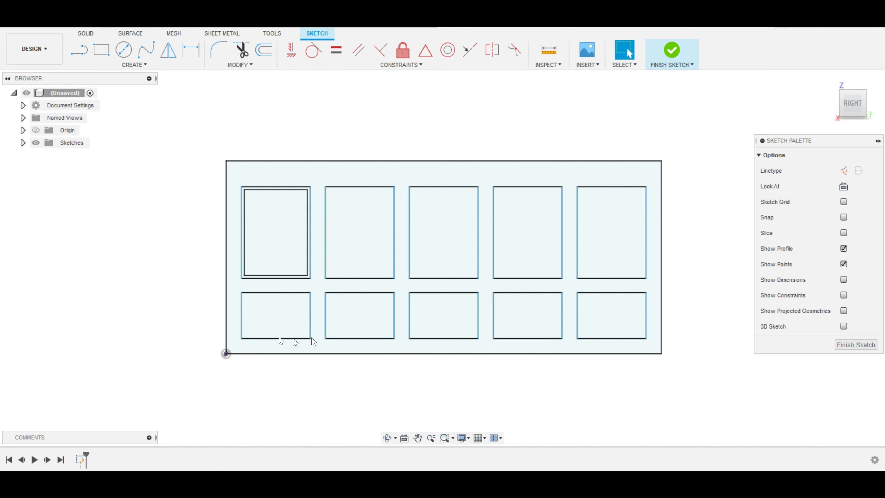
{"action": "left_click", "coordinate": [242, 310]}
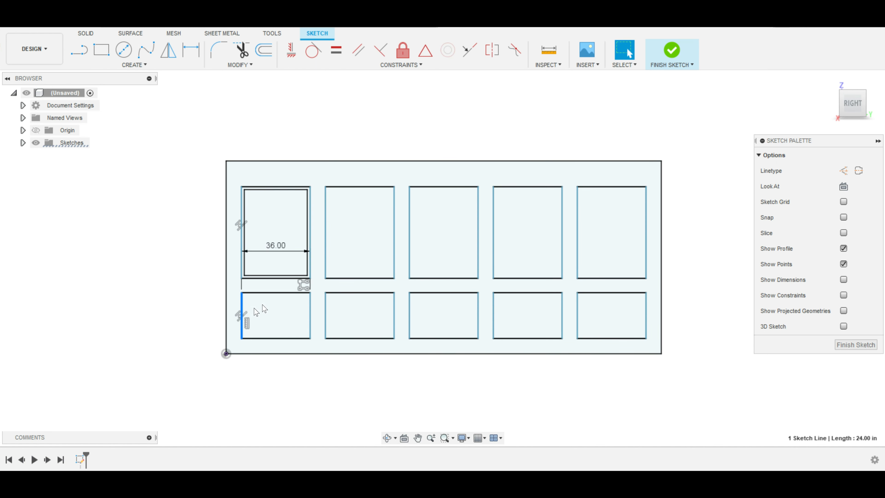
{"action": "left_click", "coordinate": [277, 293], "text": "shift"}
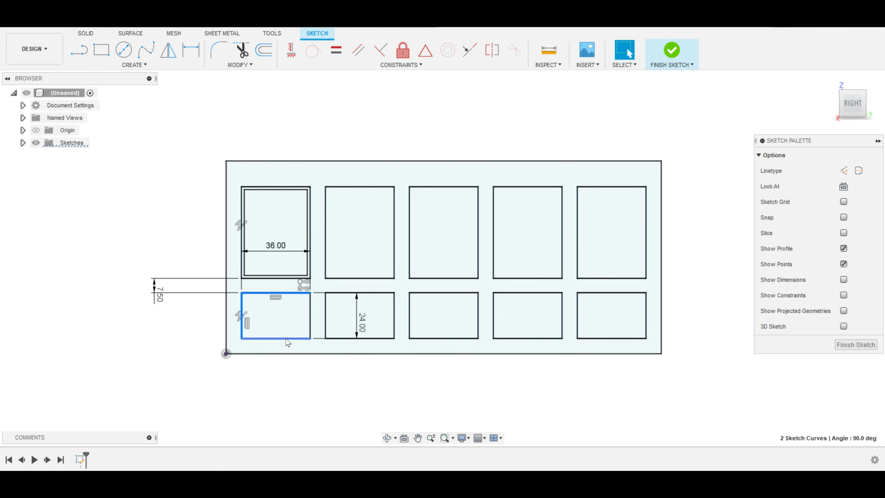
{"action": "left_click", "coordinate": [286, 337], "text": "shift"}
{"action": "left_click", "coordinate": [310, 329], "text": "shift"}
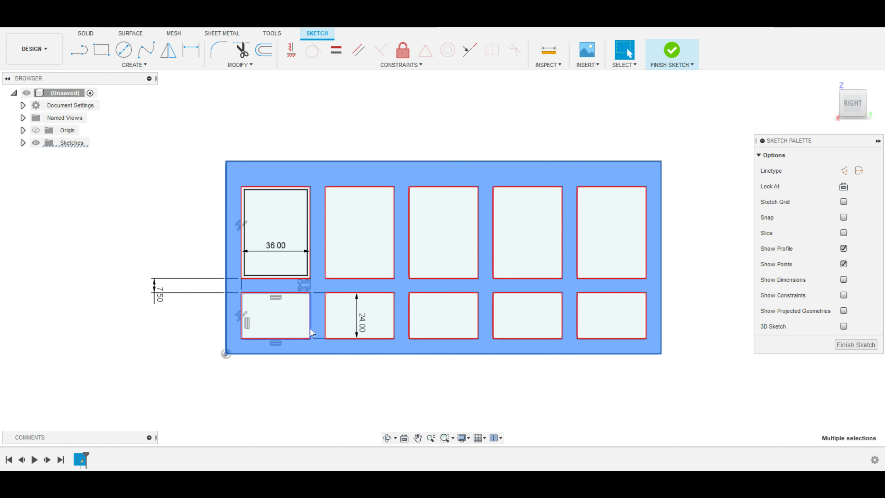
{"action": "key", "text": "Escape"}
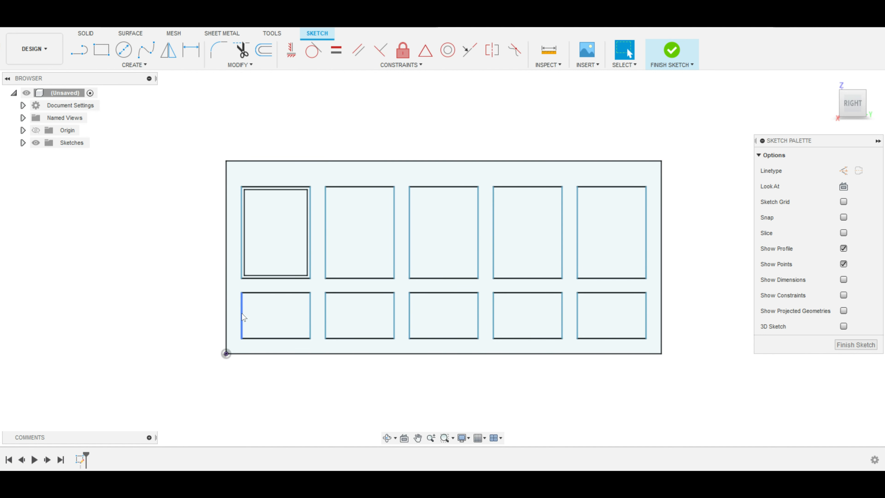
Offset the four edges of the first column's lower inner rectangle 1.5 in inward.
{"action": "left_click", "coordinate": [242, 315]}
{"action": "left_click", "coordinate": [273, 338], "text": "shift"}
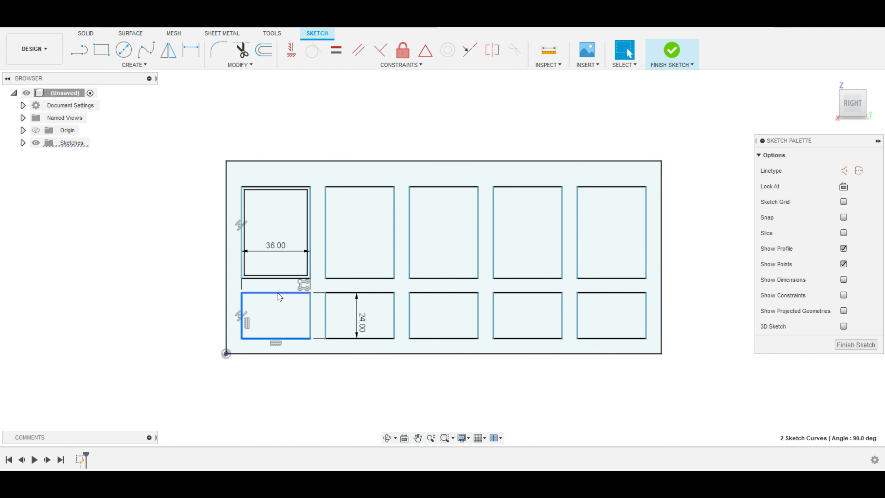
{"action": "left_click", "coordinate": [279, 293], "text": "shift"}
{"action": "left_click", "coordinate": [309, 314], "text": "shift"}
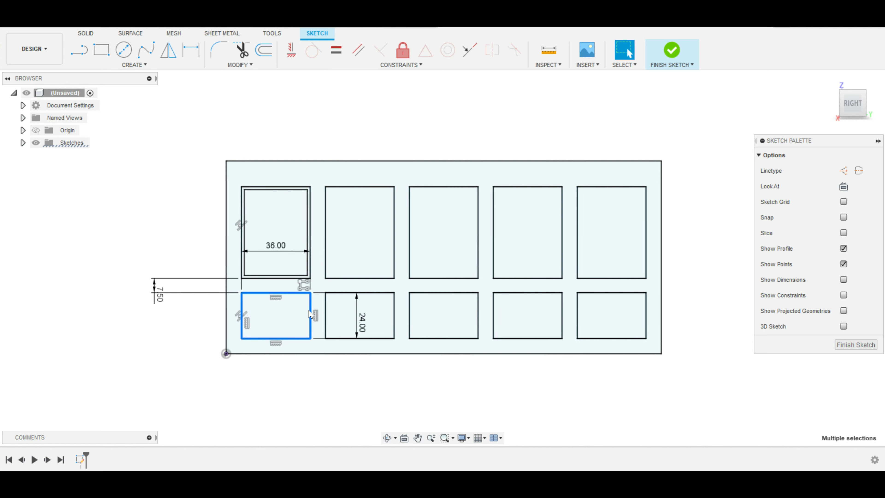
{"action": "left_click", "coordinate": [264, 50]}
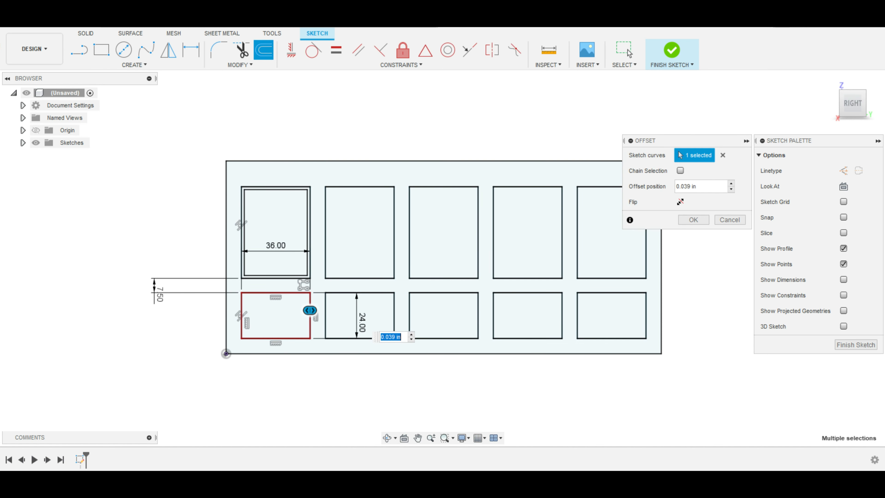
{"action": "type", "text": "1.5"}
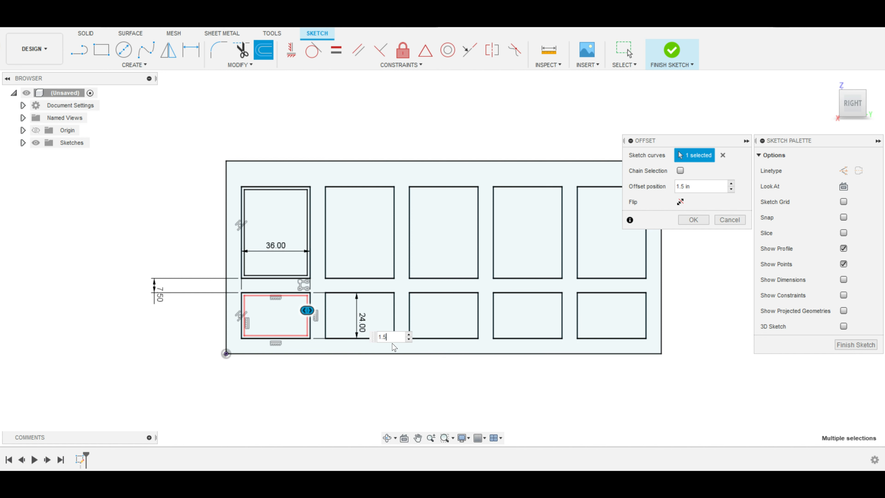
{"action": "key", "text": "Return"}
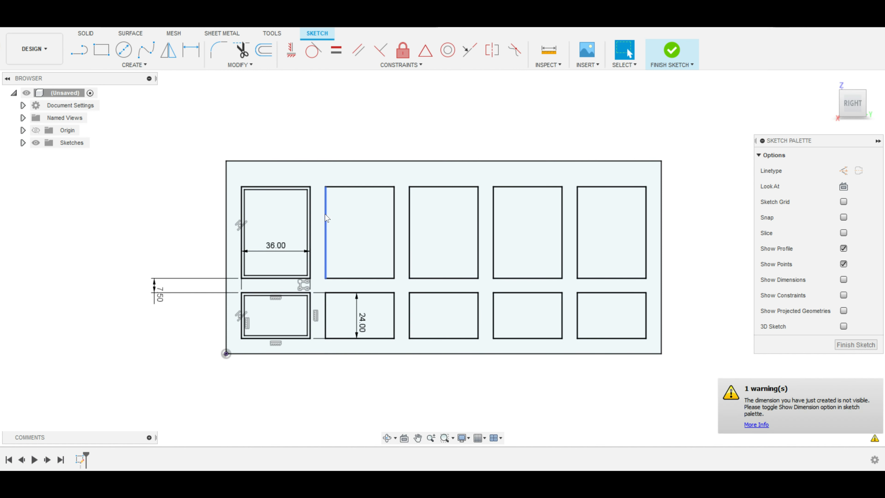
Offset the upper and lower inner rectangles of the other four columns inward to match the first column.
{"action": "left_click", "coordinate": [326, 213]}
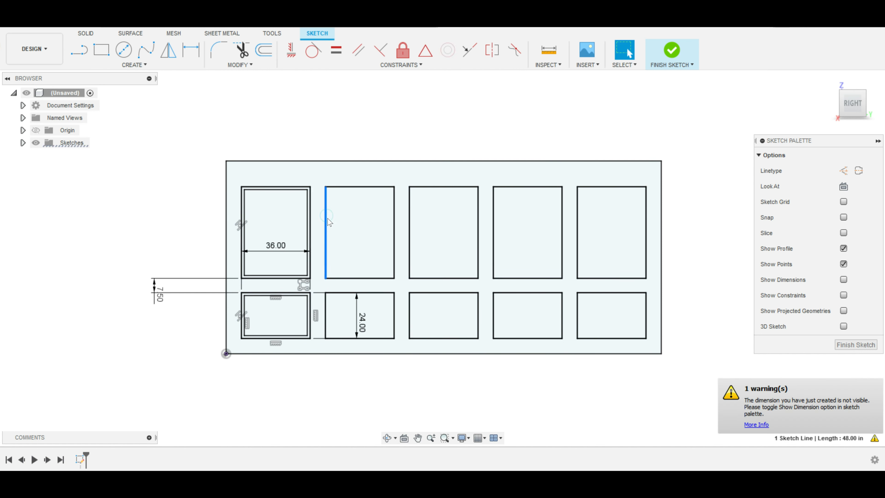
{"action": "left_click", "coordinate": [357, 185], "text": "shift"}
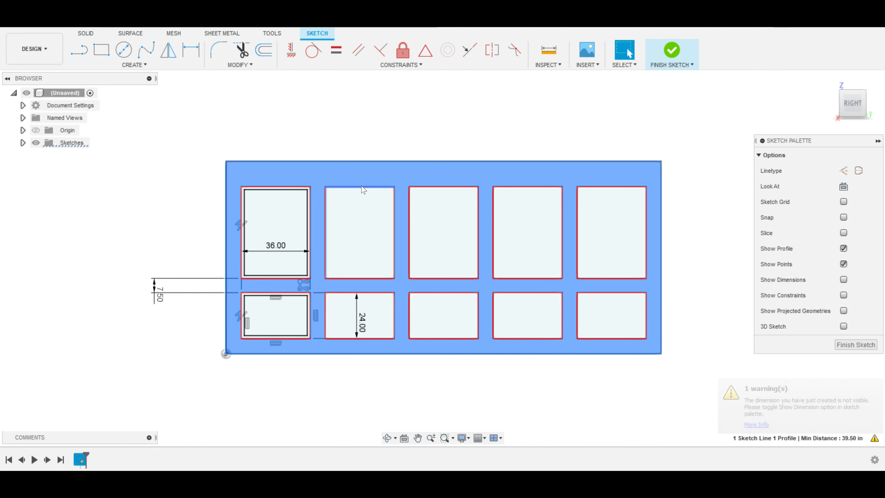
{"action": "key", "text": "Escape"}
{"action": "left_click_drag", "start_coordinate": [321, 176], "coordinate": [655, 349]}
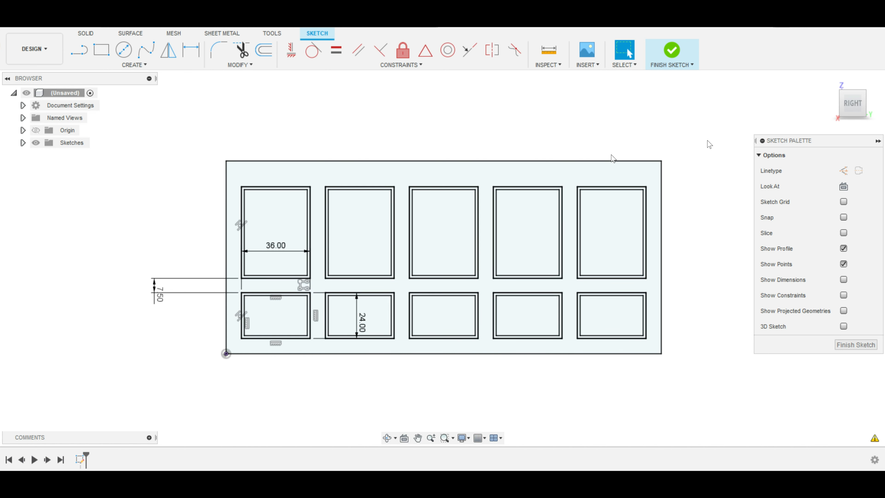
{"action": "left_click", "coordinate": [829, 79]}
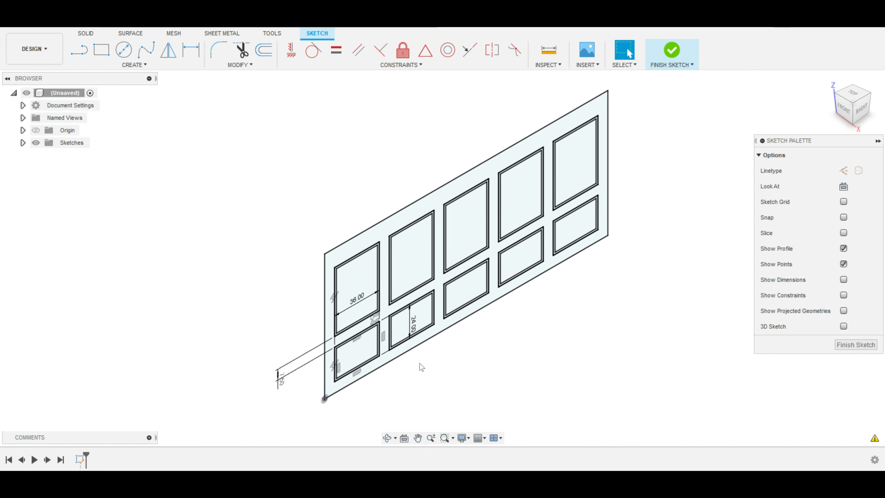
Start an extrusion and hide the layout grid.
{"action": "key", "text": "e"}
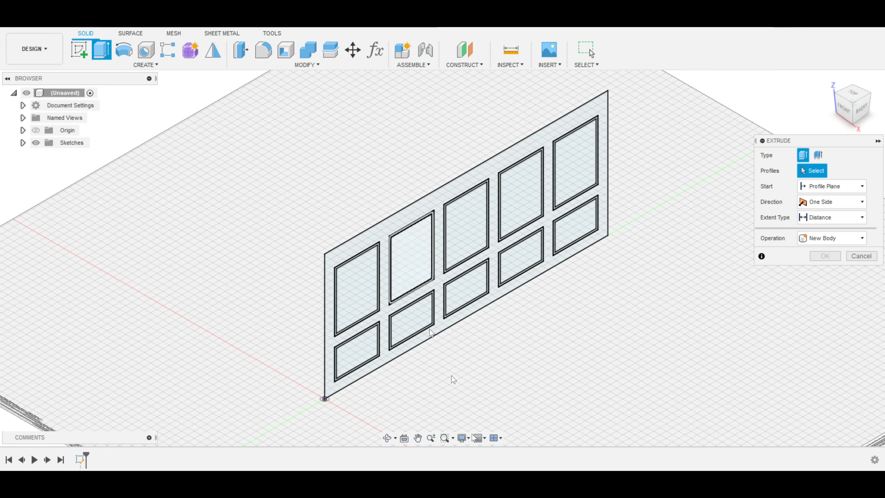
{"action": "left_click", "coordinate": [485, 438]}
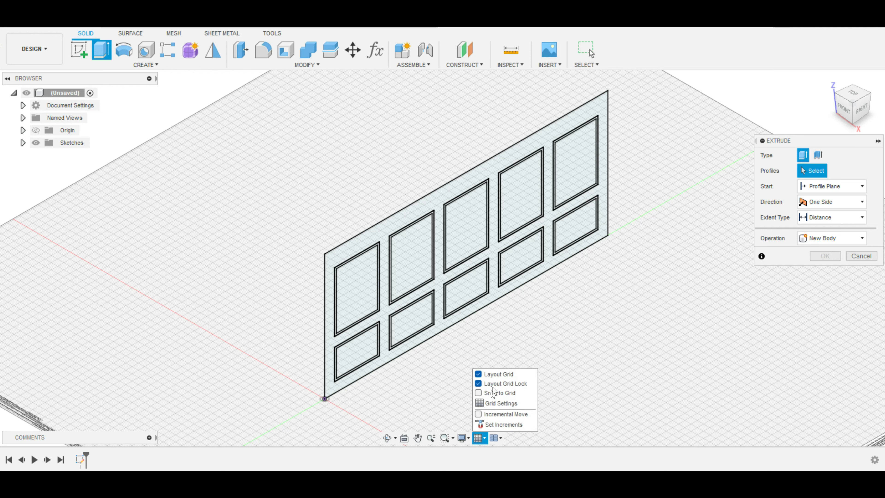
{"action": "left_click", "coordinate": [481, 375]}
Select the outer wall profile and all ten inner panel profiles for the extrusion, leaving out the narrow frames between the offset rectangles.
{"action": "left_click", "coordinate": [434, 202]}
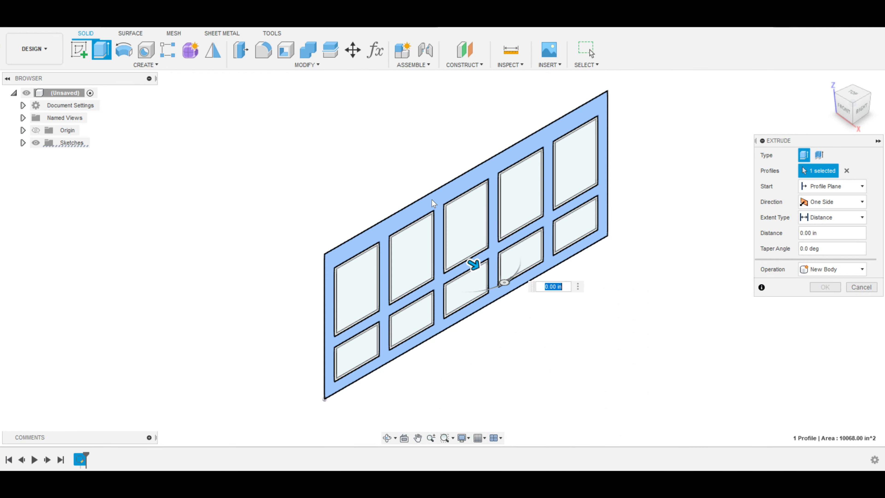
{"action": "scroll", "coordinate": [412, 334], "scroll_direction": "up", "scroll_amount": 3}
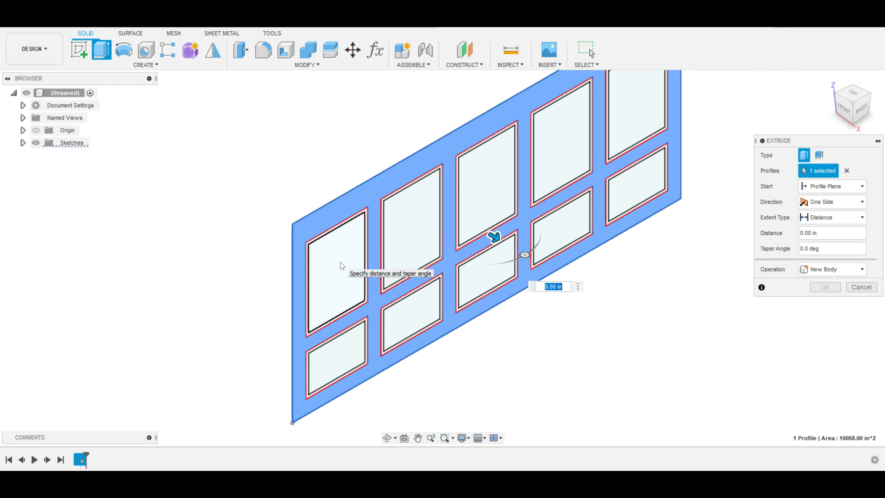
{"action": "left_click", "coordinate": [342, 273]}
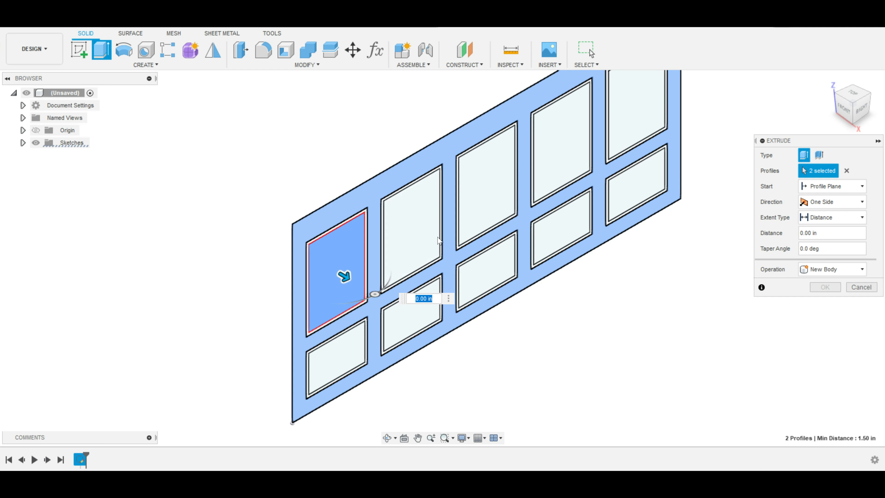
{"action": "left_click", "coordinate": [410, 278]}
{"action": "left_click", "coordinate": [405, 319]}
{"action": "left_click", "coordinate": [351, 349]}
{"action": "left_click", "coordinate": [479, 203]}
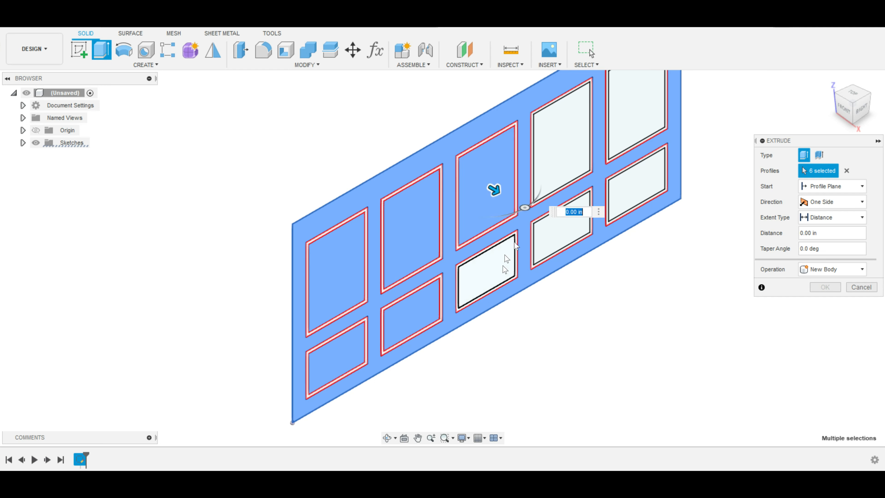
{"action": "left_click", "coordinate": [505, 268]}
{"action": "left_click", "coordinate": [556, 149]}
{"action": "left_click", "coordinate": [561, 230]}
{"action": "left_click", "coordinate": [637, 185]}
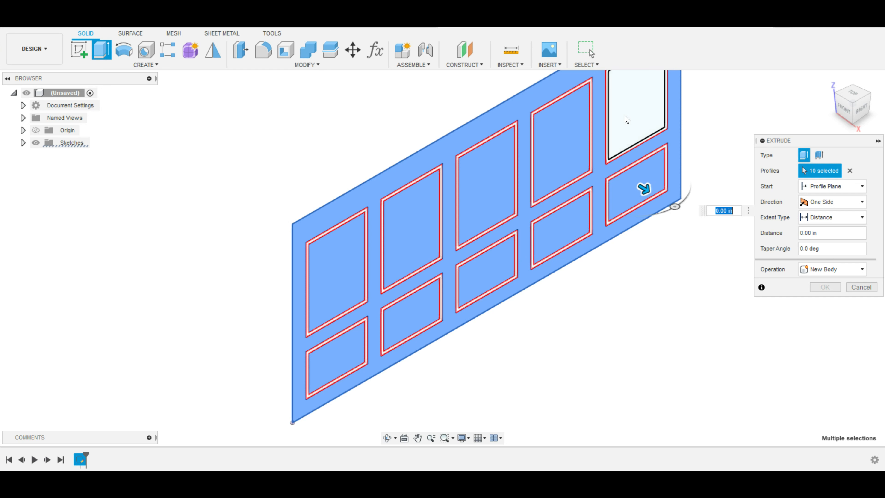
{"action": "left_click", "coordinate": [627, 119]}
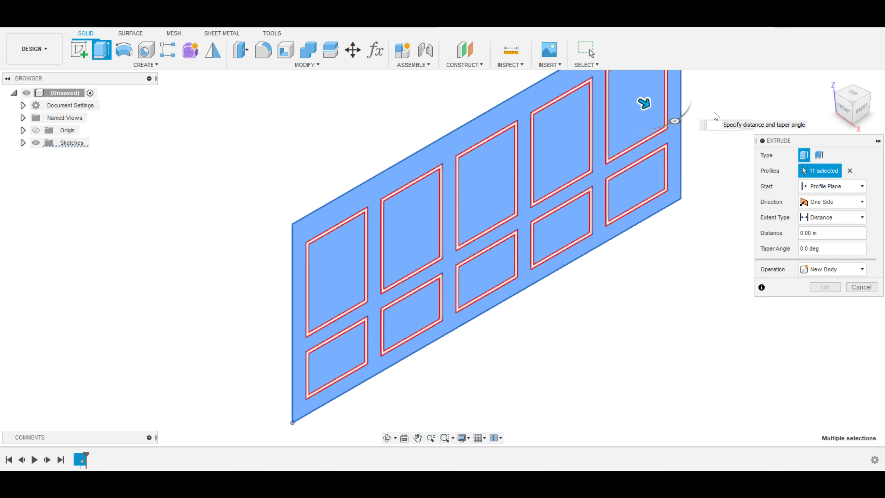
Extrude the selected wall profiles by -5/8 in as a new component.
{"action": "type", "text": "-5 / "}
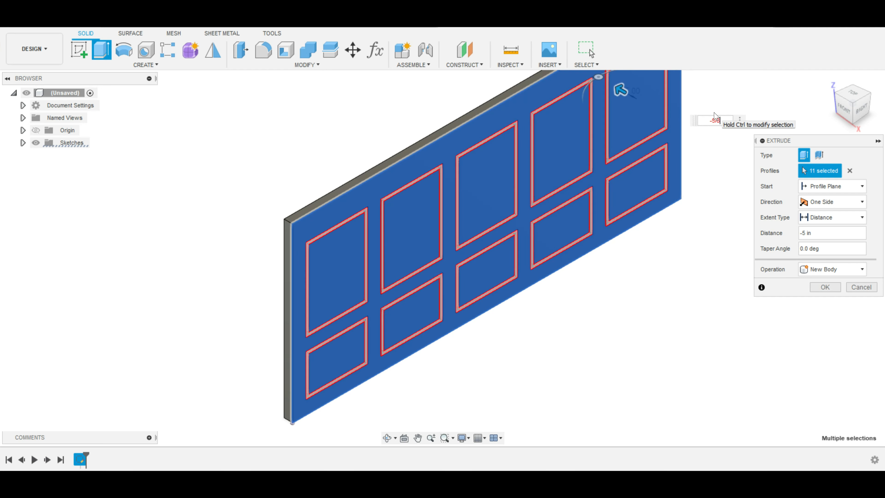
{"action": "type", "text": "8"}
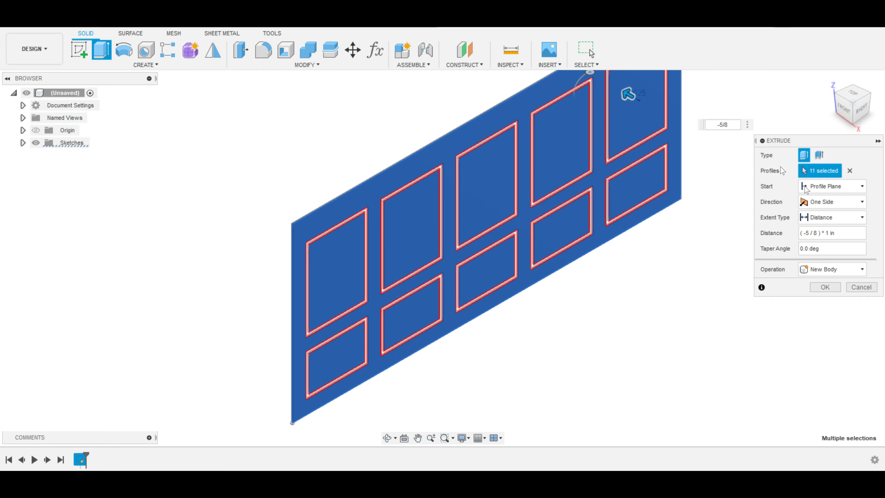
{"action": "left_click", "coordinate": [861, 276]}
{"action": "left_click", "coordinate": [828, 330]}
{"action": "left_click", "coordinate": [826, 287]}
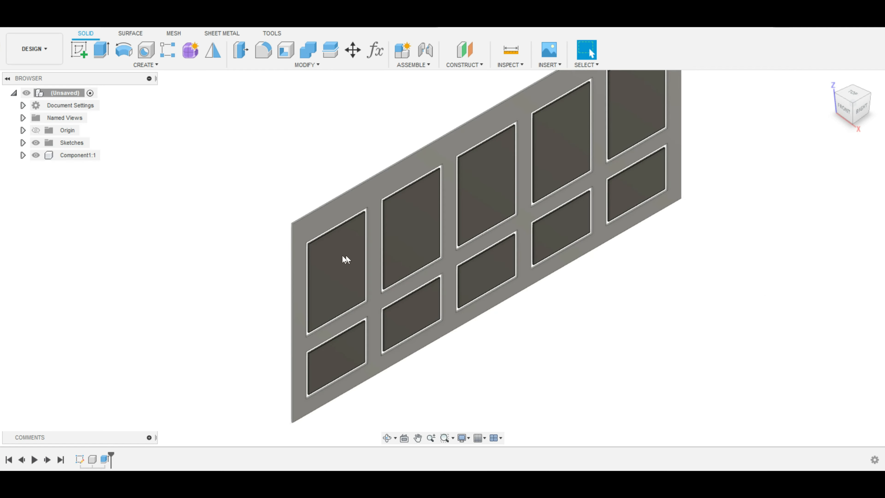
Show Sketch1 again and hide the extruded wall component.
{"action": "left_click", "coordinate": [22, 142]}
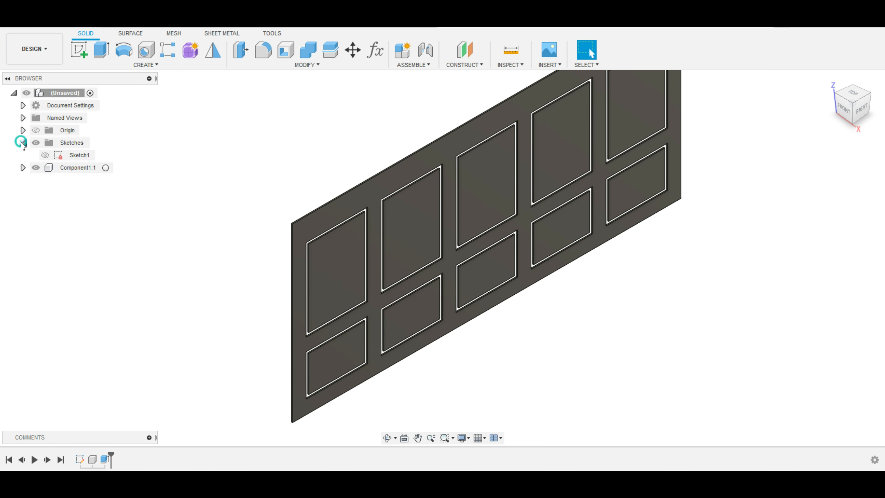
{"action": "left_click", "coordinate": [45, 155]}
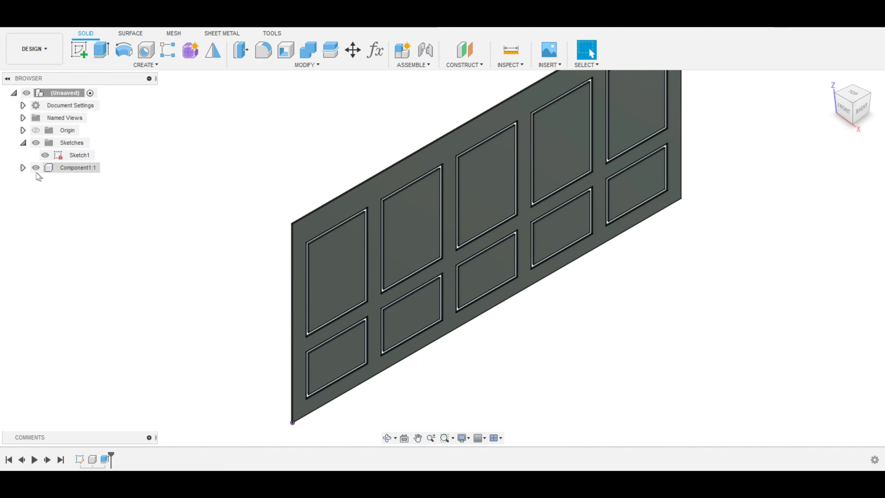
{"action": "left_click", "coordinate": [37, 172]}
{"action": "left_click", "coordinate": [36, 169]}
Start an extrusion and select the upper and lower narrow frame profiles of the first three columns.
{"action": "scroll", "coordinate": [340, 235], "scroll_direction": "up", "scroll_amount": 5}
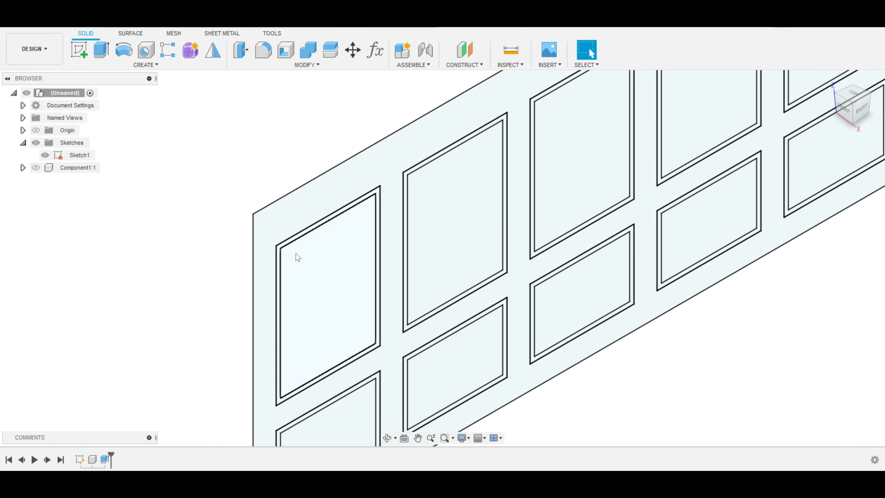
{"action": "key", "text": "e"}
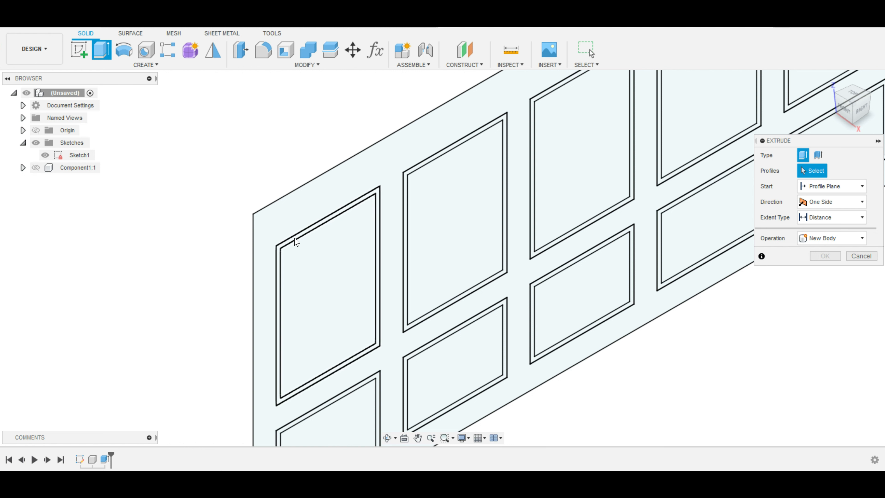
{"action": "left_click", "coordinate": [296, 241]}
{"action": "scroll", "coordinate": [297, 246], "scroll_direction": "up", "scroll_amount": 3}
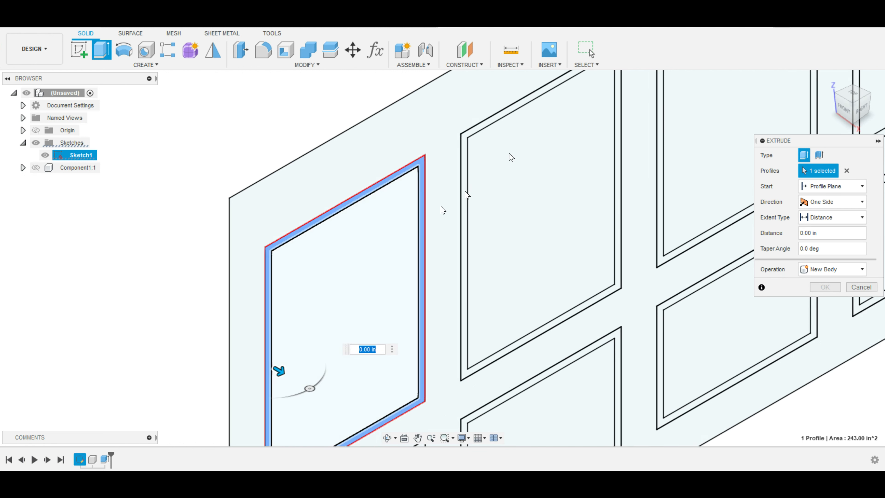
{"action": "left_click", "coordinate": [492, 122]}
{"action": "scroll", "coordinate": [534, 277], "scroll_direction": "down", "scroll_amount": 2}
{"action": "scroll", "coordinate": [440, 396], "scroll_direction": "up", "scroll_amount": 2}
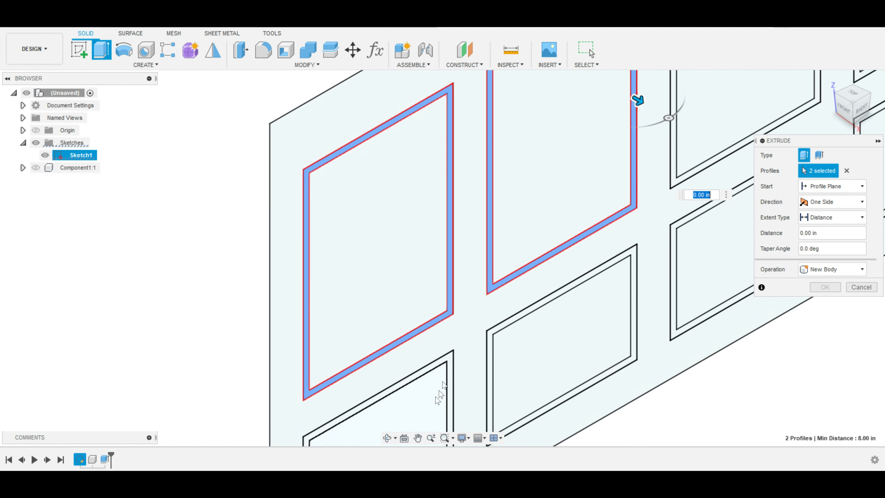
{"action": "left_click", "coordinate": [446, 361]}
{"action": "left_click", "coordinate": [538, 308]}
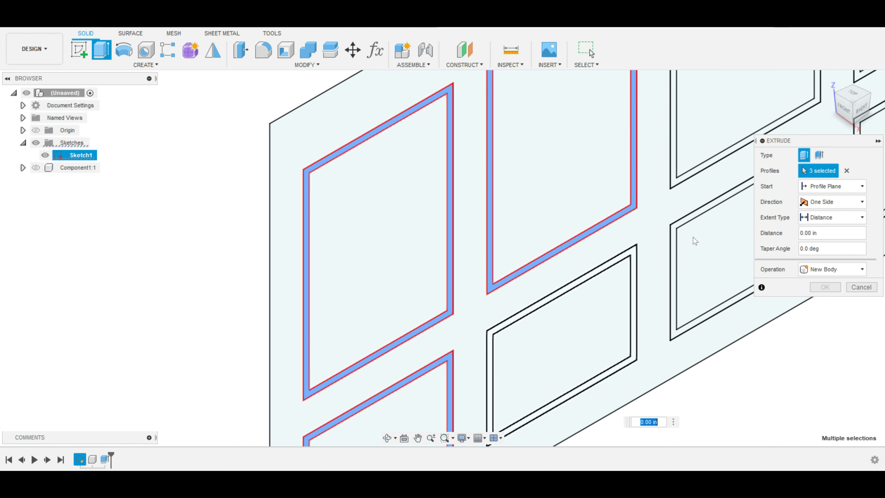
{"action": "left_click", "coordinate": [695, 220]}
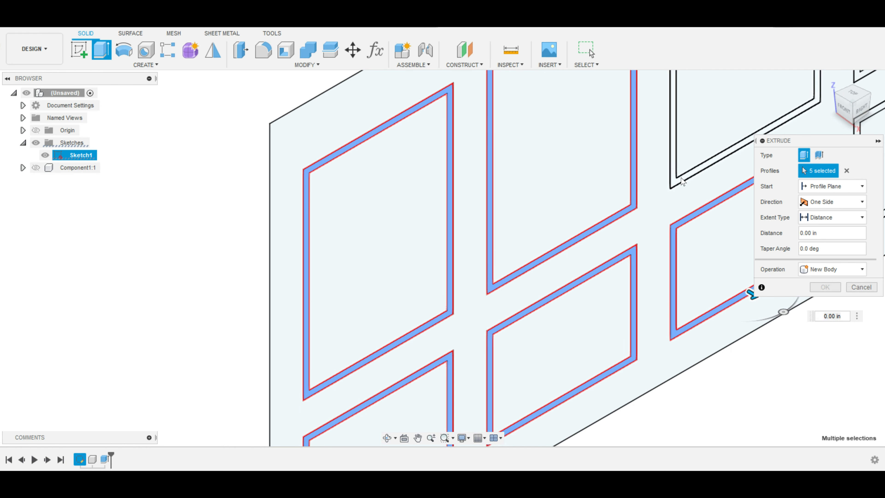
{"action": "left_click", "coordinate": [709, 173]}
Add the upper and lower narrow frame profiles of the fourth and fifth columns to the extrusion.
{"action": "scroll", "coordinate": [713, 175], "scroll_direction": "down", "scroll_amount": 2}
{"action": "middle_click_drag", "start_coordinate": [694, 177], "coordinate": [413, 266]}
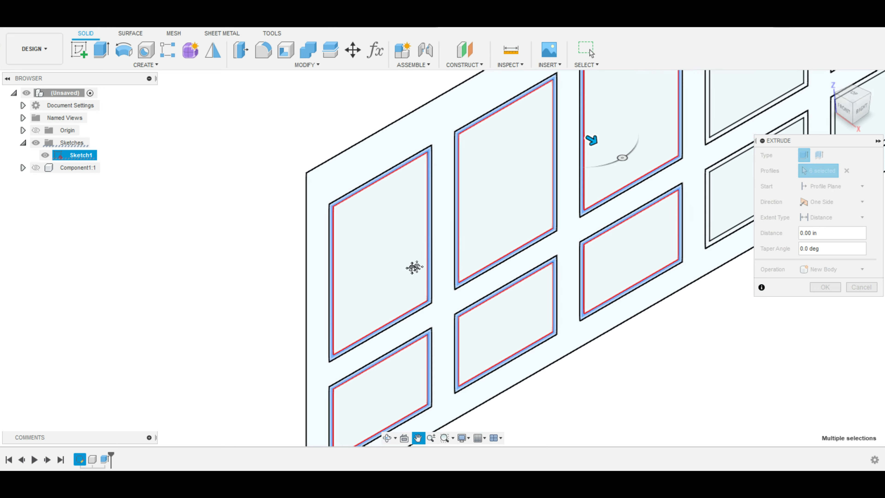
{"action": "scroll", "coordinate": [536, 213], "scroll_direction": "down", "scroll_amount": 2}
{"action": "scroll", "coordinate": [539, 215], "scroll_direction": "up", "scroll_amount": 3}
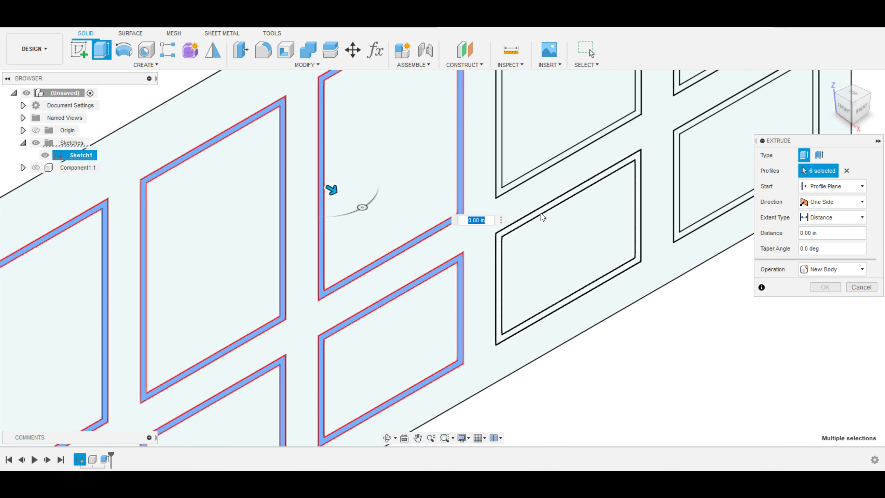
{"action": "left_click", "coordinate": [630, 154]}
{"action": "left_click", "coordinate": [644, 105]}
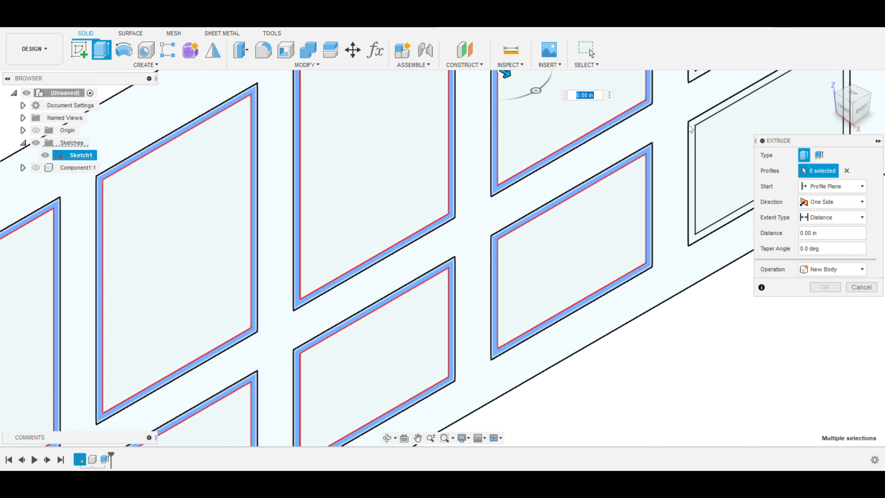
{"action": "left_click", "coordinate": [691, 128]}
{"action": "scroll", "coordinate": [735, 77], "scroll_direction": "down", "scroll_amount": 1}
{"action": "middle_click_drag", "start_coordinate": [732, 78], "coordinate": [725, 154]}
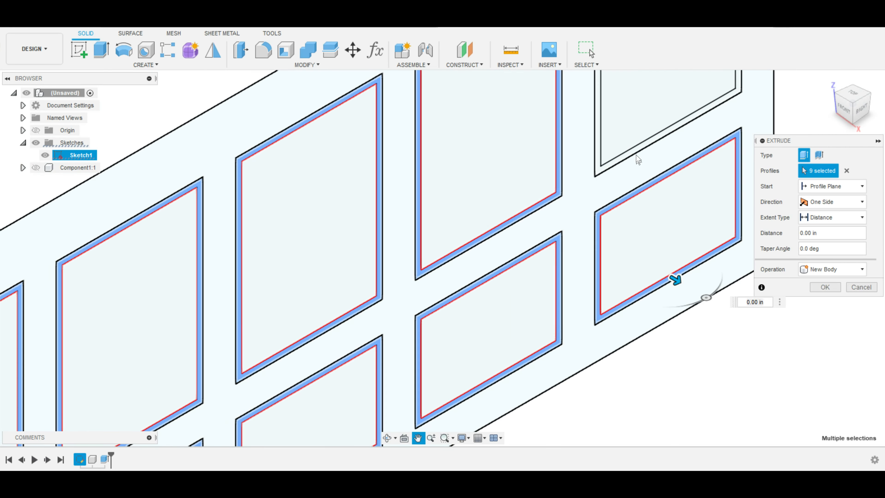
{"action": "left_click", "coordinate": [633, 149]}
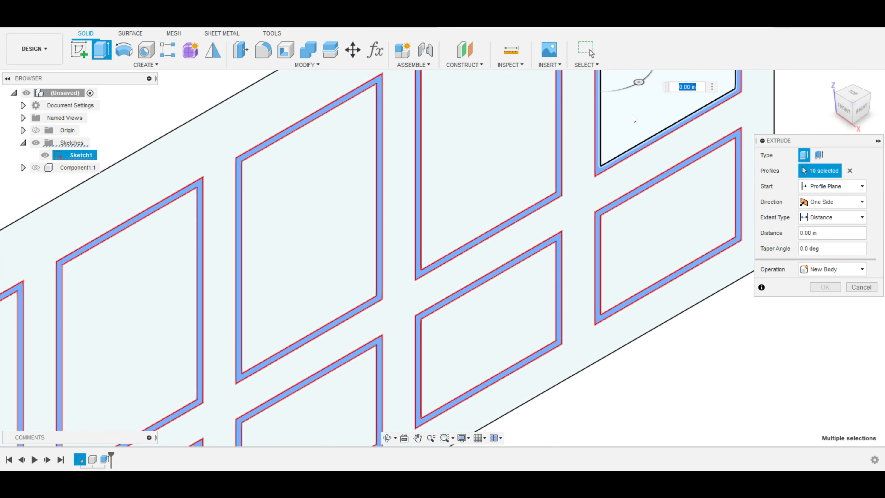
Extrude the ten selected frame profiles 3/4 in as a new component.
{"action": "type", "text": "3"}
{"action": "key", "text": "BackSpace"}
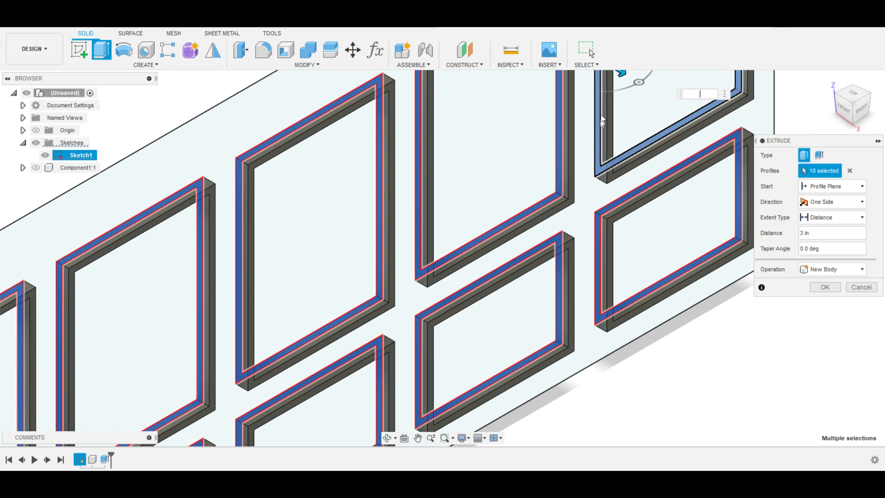
{"action": "type", "text": "3/4"}
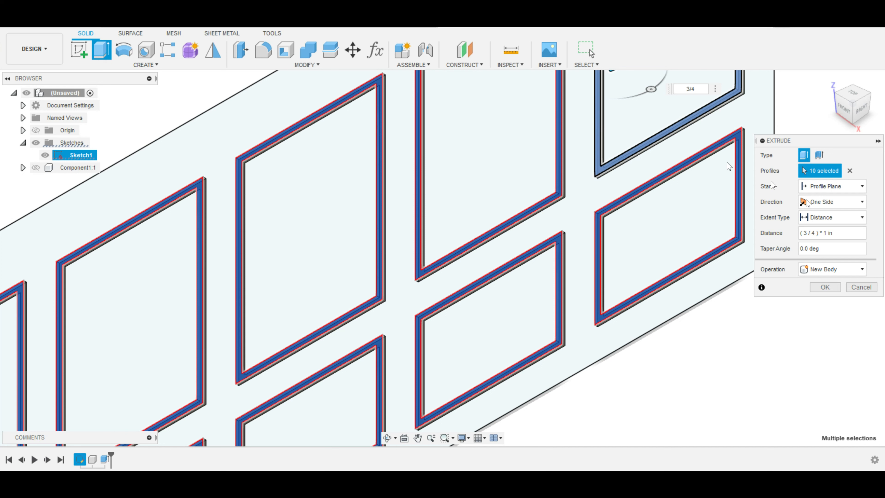
{"action": "left_click", "coordinate": [833, 270]}
{"action": "left_click", "coordinate": [837, 328]}
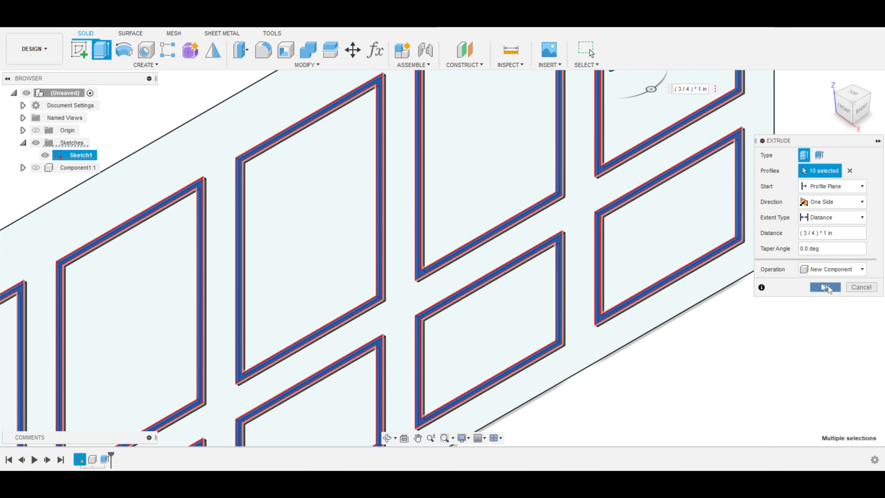
{"action": "left_click", "coordinate": [824, 287]}
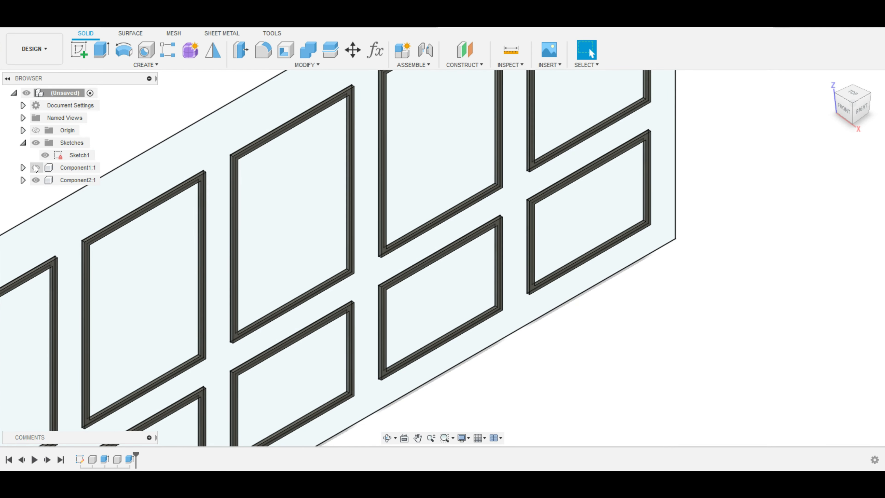
Show the wall component again and check the raised trim from the front, at an angle and in the home view.
{"action": "left_click", "coordinate": [35, 167]}
{"action": "scroll", "coordinate": [243, 228], "scroll_direction": "down", "scroll_amount": 6}
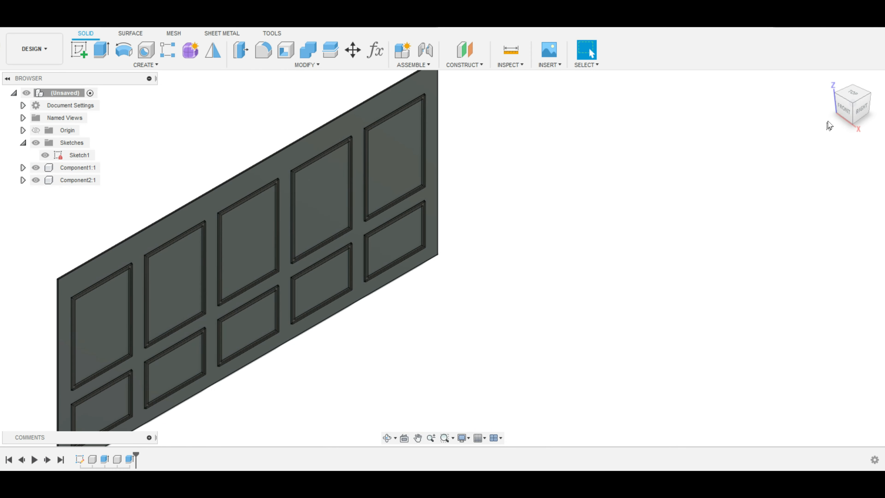
{"action": "left_click", "coordinate": [843, 109]}
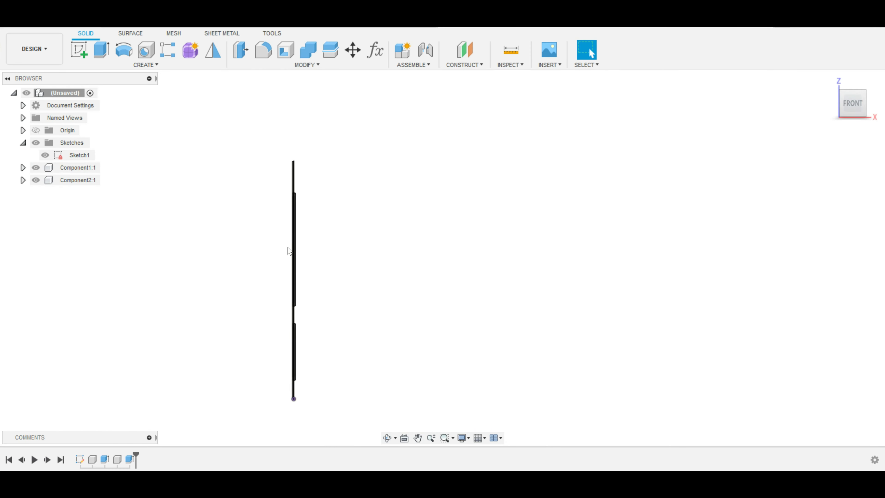
{"action": "scroll", "coordinate": [291, 248], "scroll_direction": "up", "scroll_amount": 3}
{"action": "middle_click_drag", "start_coordinate": [411, 233], "coordinate": [389, 227], "text": "shift"}
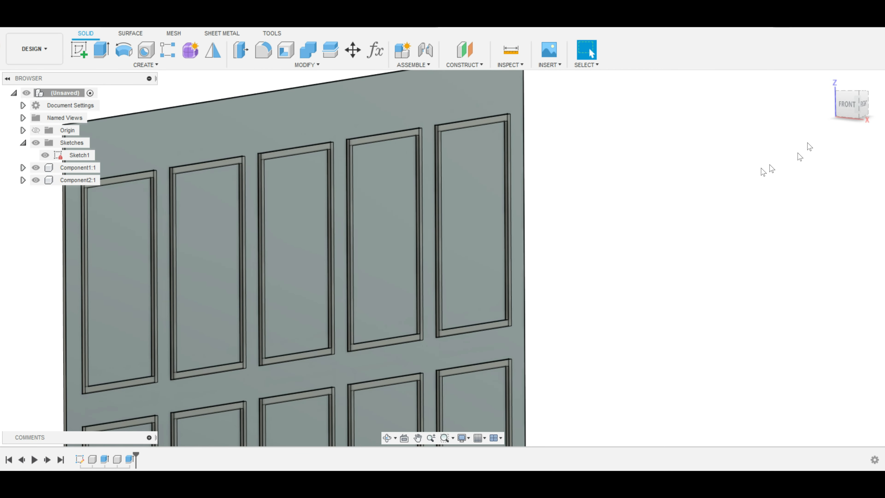
{"action": "left_click", "coordinate": [830, 80]}
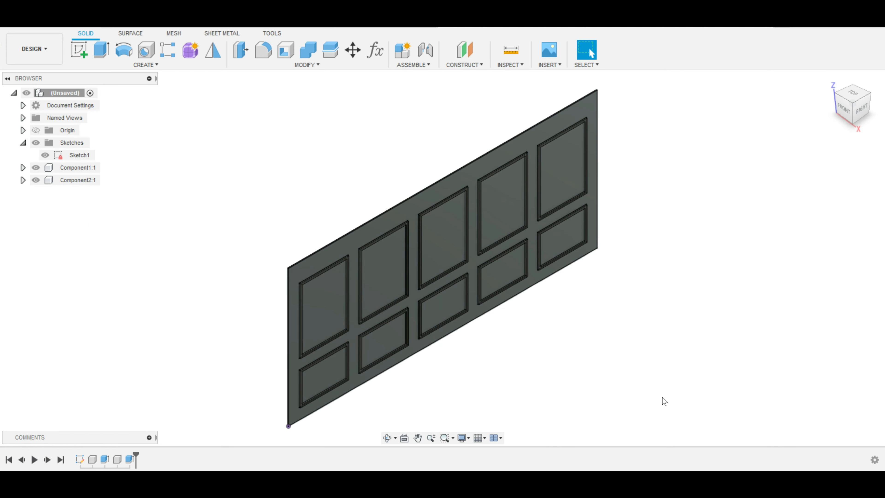
{"action": "key", "text": "a"}
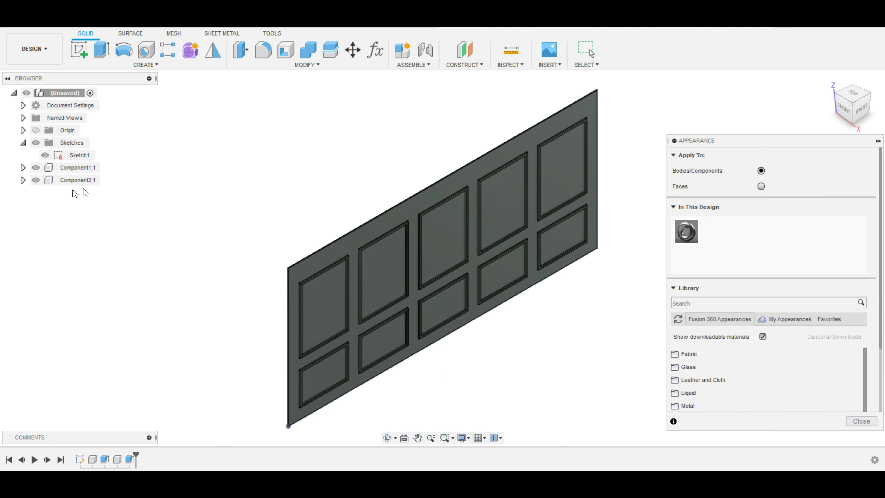
{"action": "left_click", "coordinate": [81, 170]}
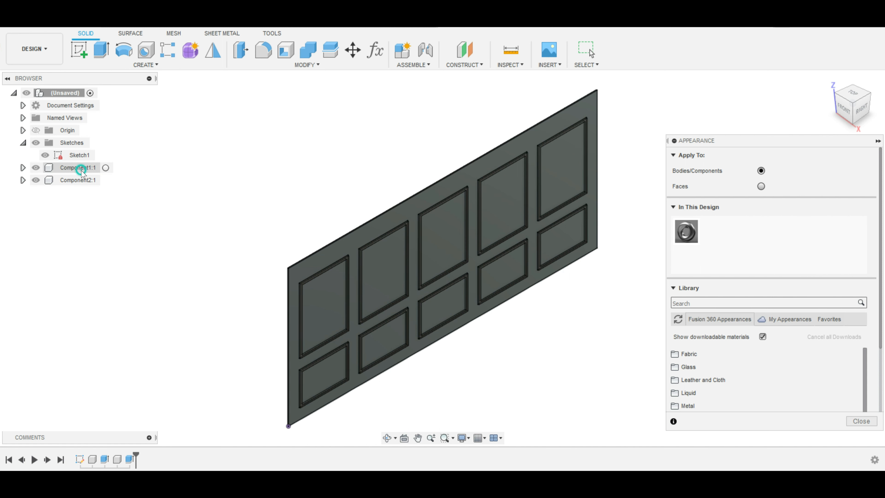
{"action": "left_click", "coordinate": [81, 171]}
{"action": "key", "text": "Escape"}
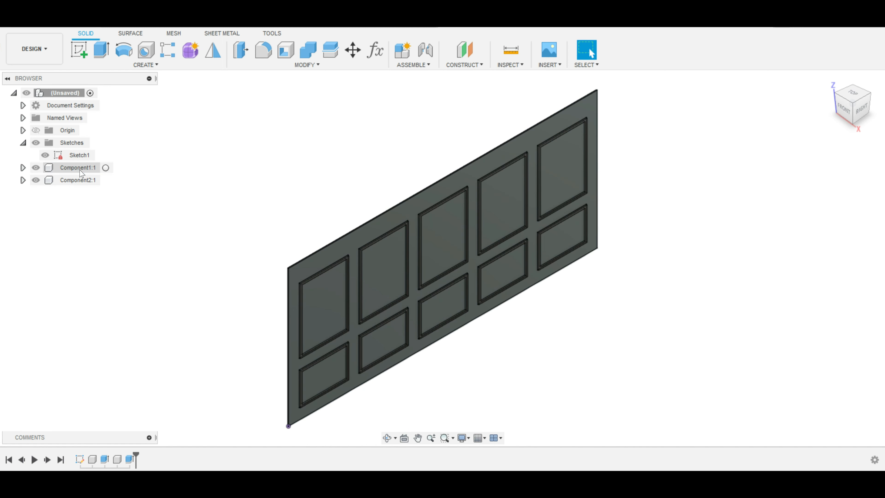
Rename the wall component as 5/8" Drywall.
{"action": "left_click", "coordinate": [80, 170]}
{"action": "left_click", "coordinate": [79, 173]}
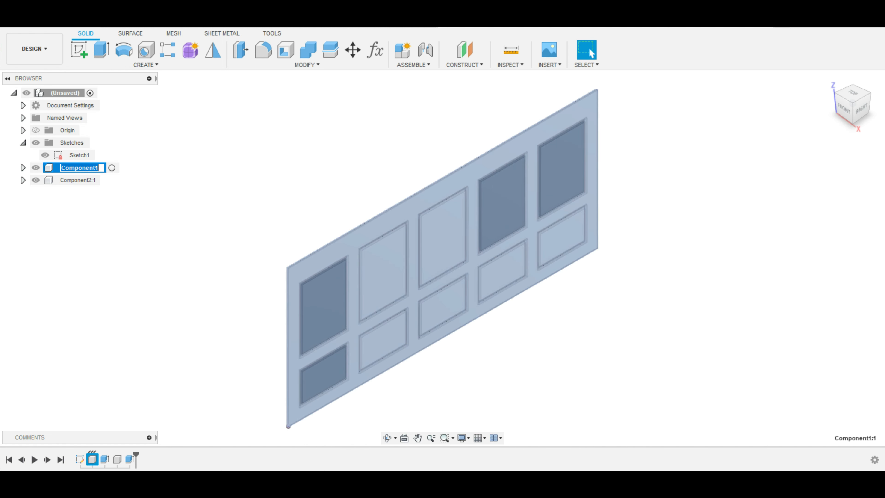
{"action": "type", "text": "Dr"}
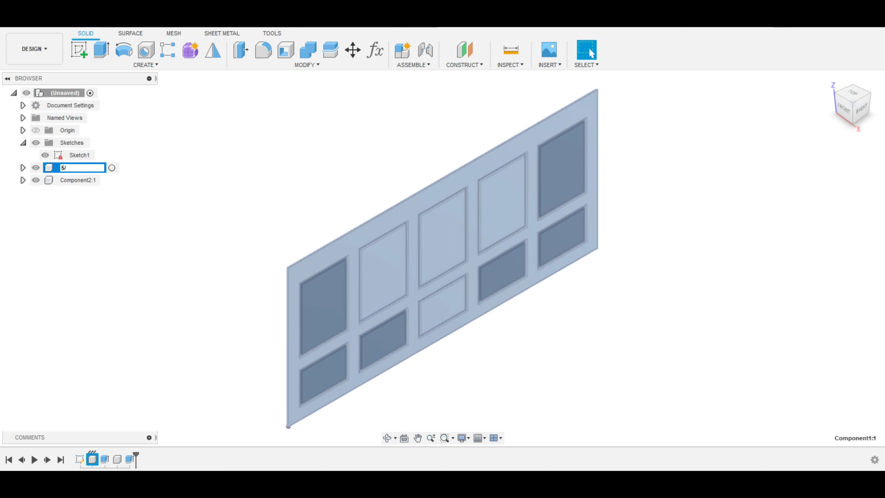
{"action": "type", "text": "8\" Drywall"}
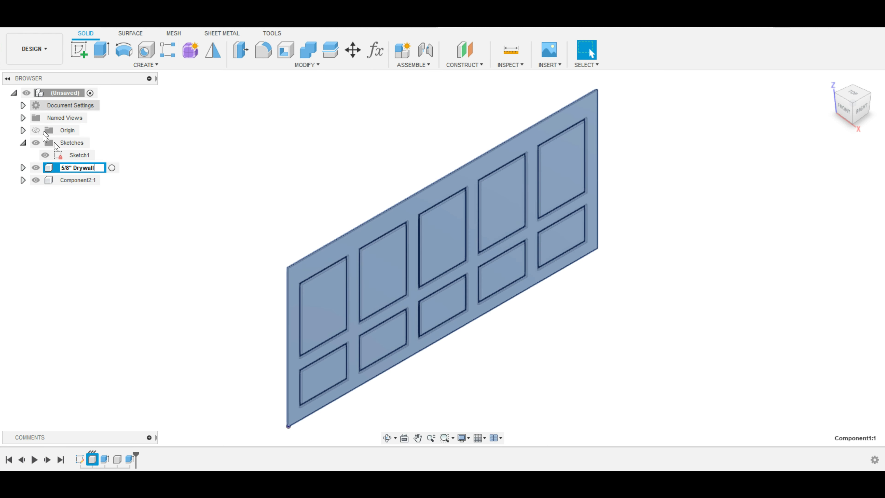
Rename the trim component as 1.5" Trim.
{"action": "double_click", "coordinate": [79, 180]}
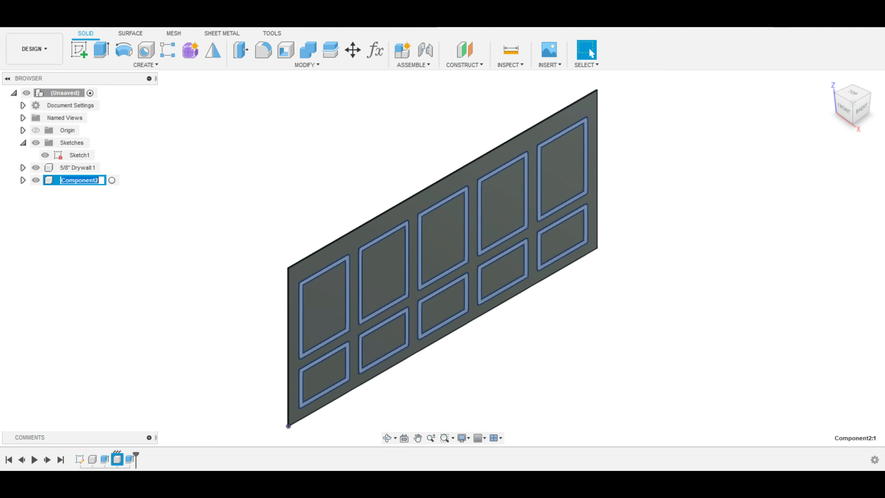
{"action": "type", "text": "1.5\" Trim"}
{"action": "key", "text": "Return"}
Open the appearance settings and expand the library's Paint category down to the Glossy paints.
{"action": "scroll", "coordinate": [519, 182], "scroll_direction": "up", "scroll_amount": 1}
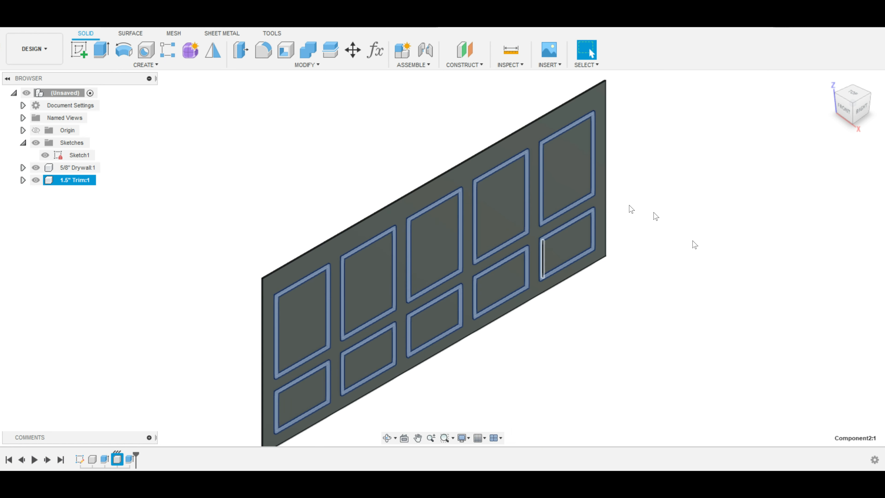
{"action": "key", "text": "a"}
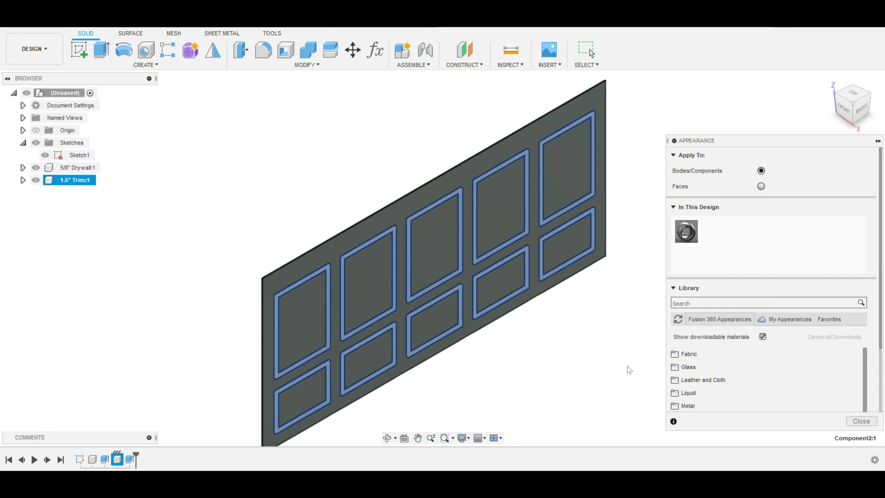
{"action": "scroll", "coordinate": [706, 368], "scroll_direction": "down", "scroll_amount": 5}
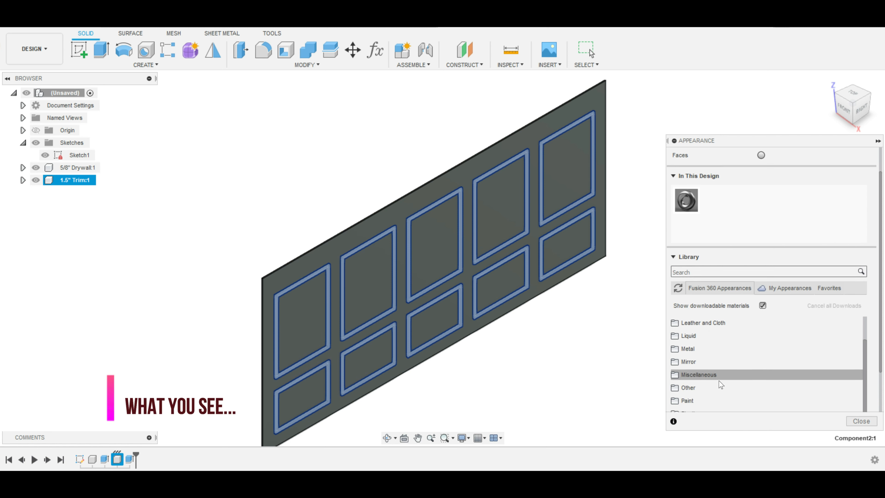
{"action": "left_click", "coordinate": [689, 369]}
{"action": "scroll", "coordinate": [695, 349], "scroll_direction": "down", "scroll_amount": 3}
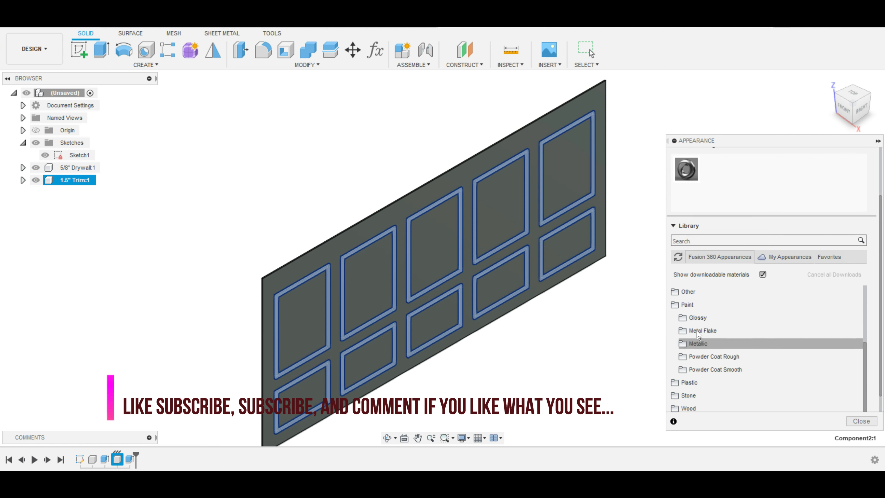
{"action": "left_click", "coordinate": [690, 306]}
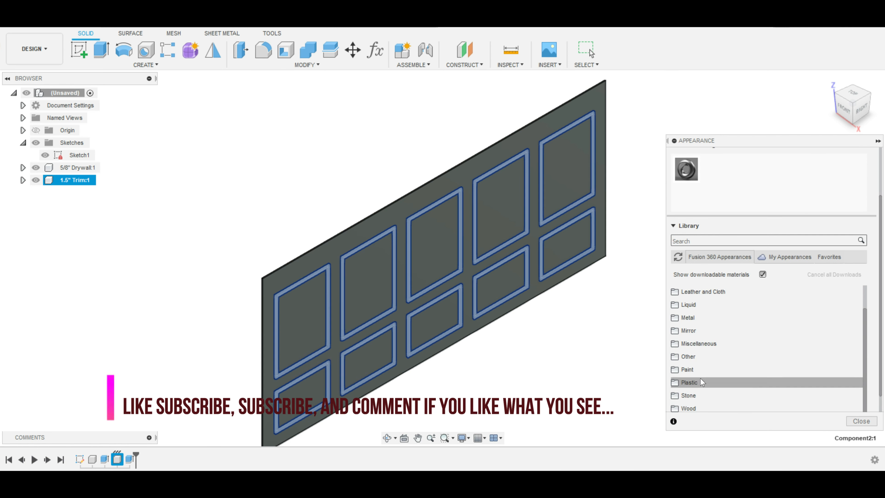
{"action": "left_click", "coordinate": [694, 369]}
{"action": "scroll", "coordinate": [696, 367], "scroll_direction": "down", "scroll_amount": 3}
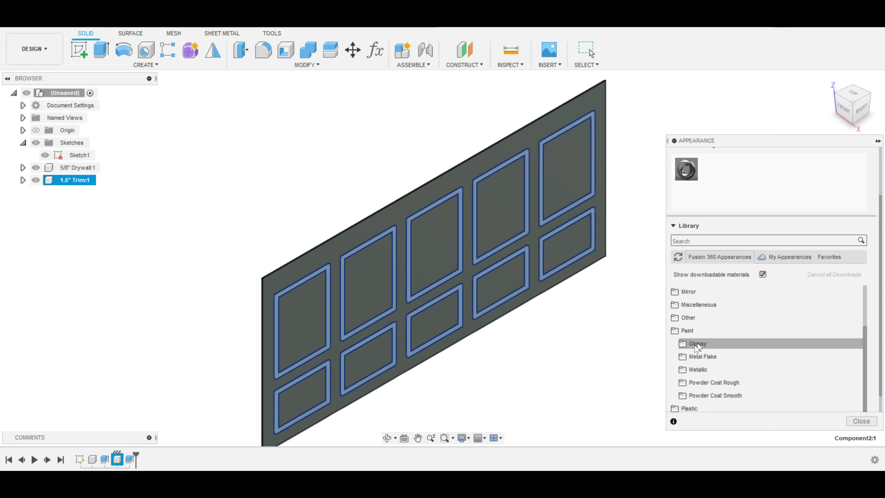
{"action": "left_click", "coordinate": [698, 342]}
Apply the Paint - Enamel Glossy (Dark Grey) appearance to the trim component.
{"action": "scroll", "coordinate": [718, 363], "scroll_direction": "down", "scroll_amount": 3}
{"action": "scroll", "coordinate": [718, 364], "scroll_direction": "down", "scroll_amount": 4}
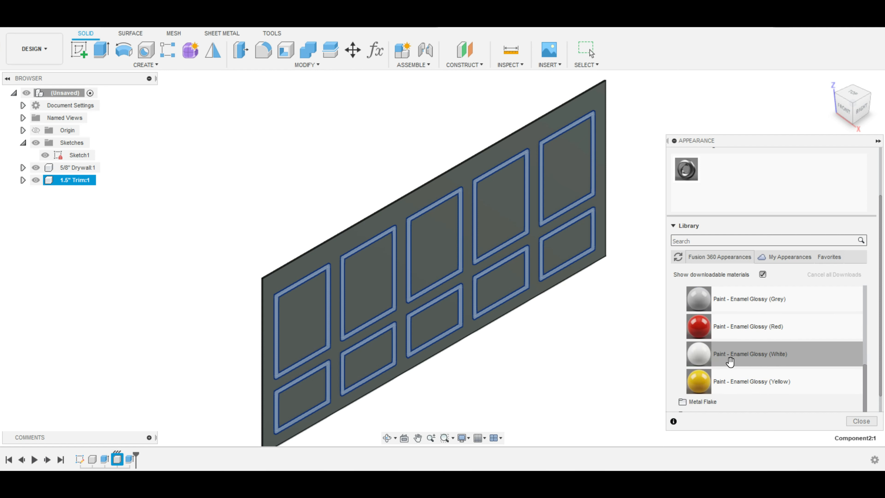
{"action": "scroll", "coordinate": [724, 344], "scroll_direction": "up", "scroll_amount": 3}
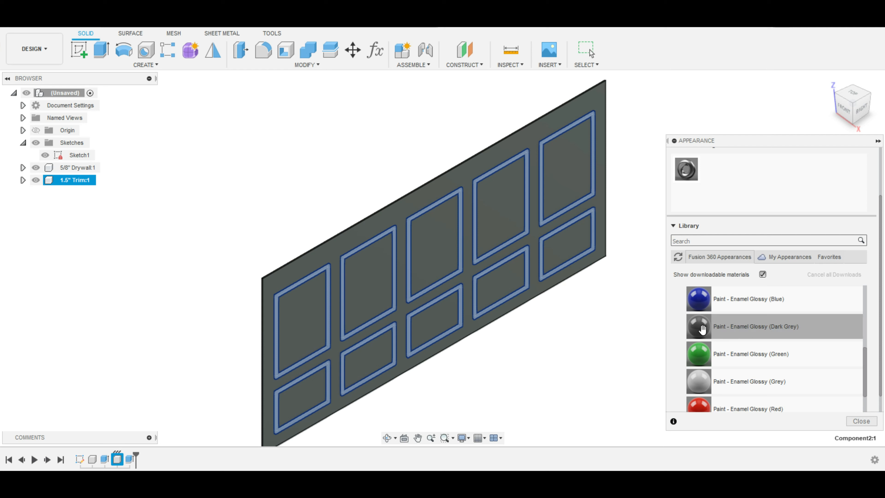
{"action": "mouse_move", "coordinate": [702, 329]}
{"action": "left_mouse_down"}
{"action": "mouse_move", "coordinate": [650, 331]}
{"action": "mouse_move", "coordinate": [407, 211]}
{"action": "mouse_move", "coordinate": [242, 306]}
{"action": "mouse_move", "coordinate": [278, 279]}
{"action": "mouse_move", "coordinate": [87, 180]}
{"action": "left_mouse_up"}
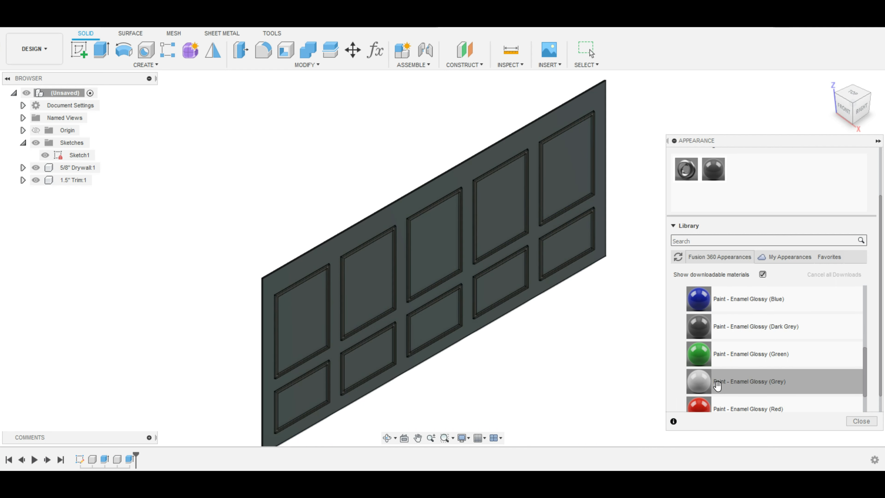
Apply the Paint - Enamel Glossy (Grey) appearance to the trim component and close the appearance settings.
{"action": "mouse_move", "coordinate": [718, 385]}
{"action": "left_mouse_down"}
{"action": "mouse_move", "coordinate": [483, 354]}
{"action": "mouse_move", "coordinate": [63, 184]}
{"action": "left_mouse_up"}
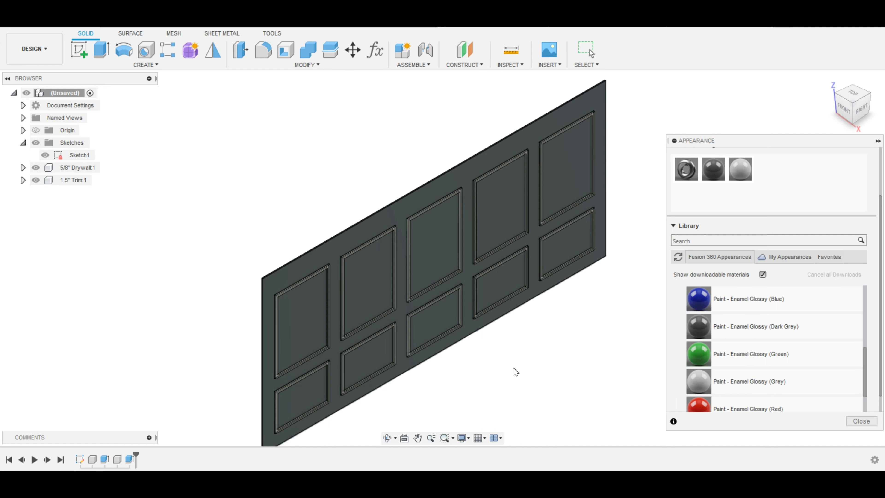
{"action": "scroll", "coordinate": [515, 371], "scroll_direction": "up", "scroll_amount": 2}
{"action": "scroll", "coordinate": [519, 370], "scroll_direction": "down", "scroll_amount": 1}
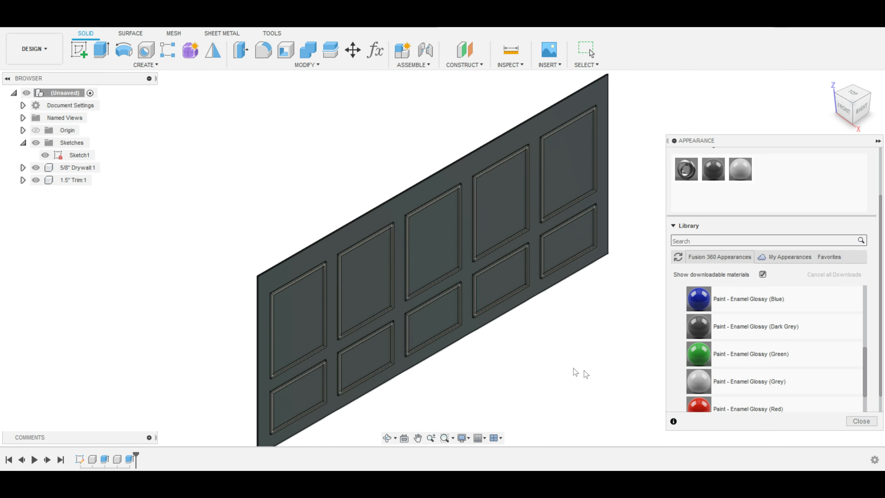
{"action": "scroll", "coordinate": [593, 376], "scroll_direction": "up", "scroll_amount": 1}
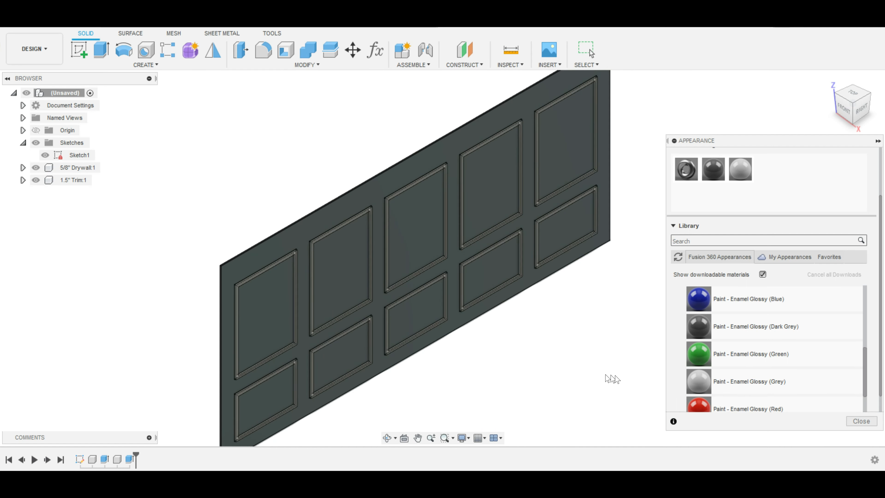
{"action": "key", "text": "Escape"}
Check the grey trim against the wall at an angle, straight on from the right side, and in the home view.
{"action": "scroll", "coordinate": [629, 363], "scroll_direction": "down", "scroll_amount": 1}
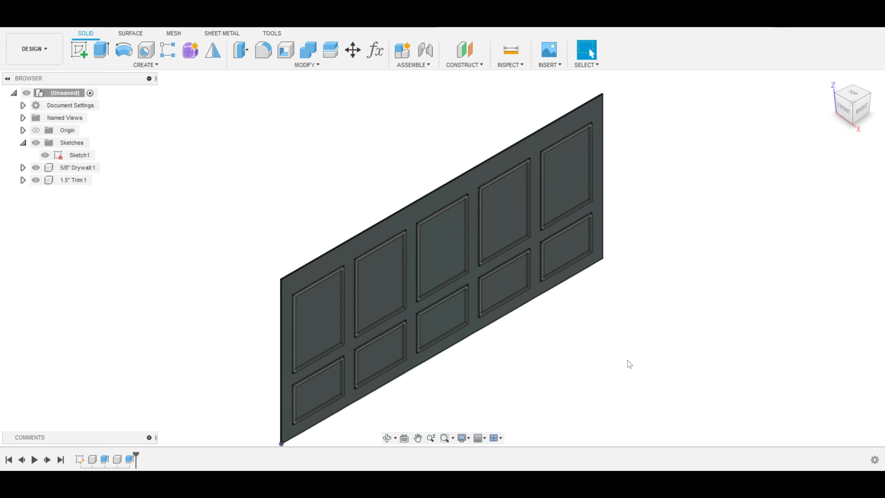
{"action": "scroll", "coordinate": [630, 364], "scroll_direction": "up", "scroll_amount": 1}
{"action": "middle_click_drag", "start_coordinate": [630, 359], "coordinate": [649, 263], "text": "shift"}
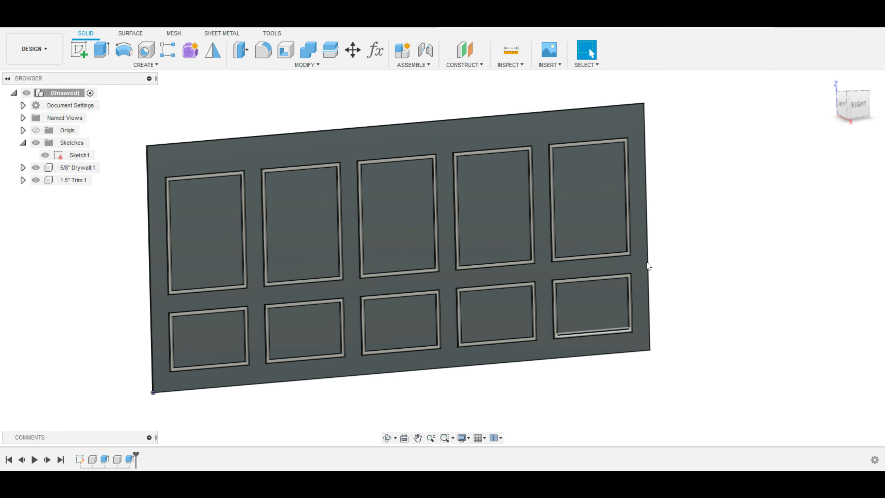
{"action": "left_click", "coordinate": [856, 104]}
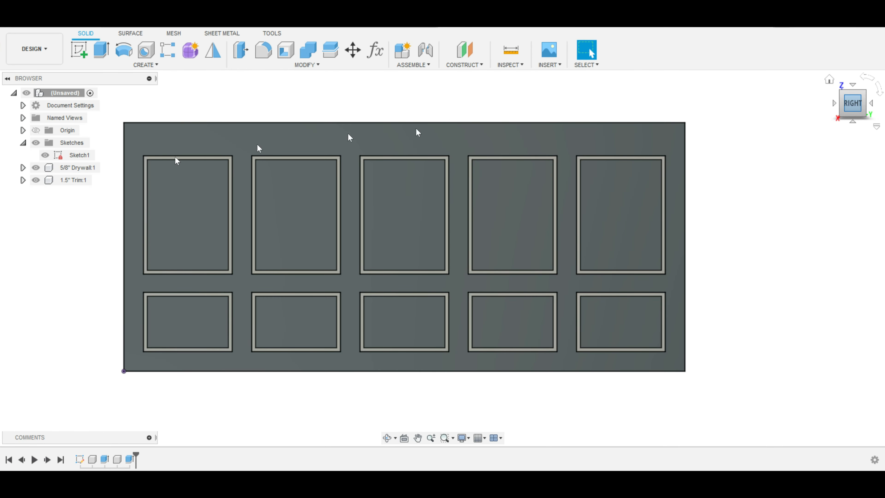
{"action": "middle_click_drag", "start_coordinate": [732, 385], "coordinate": [788, 383]}
{"action": "middle_click_drag", "start_coordinate": [770, 262], "coordinate": [841, 176], "text": "shift"}
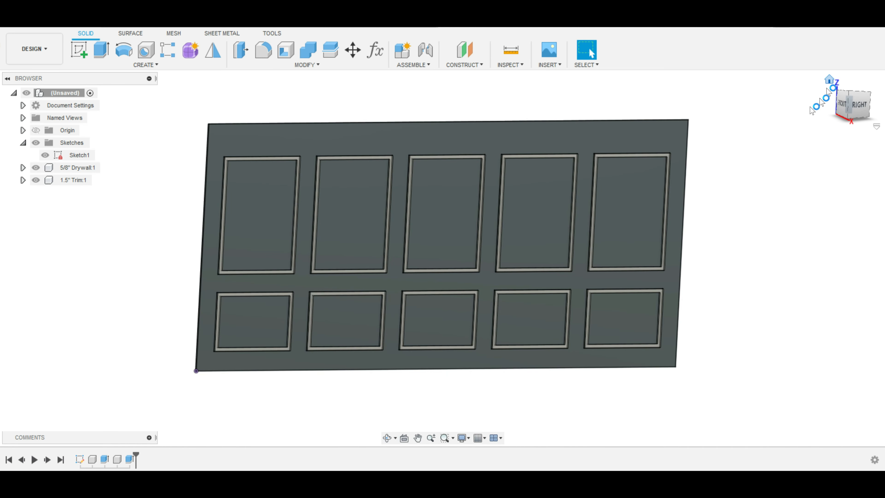
{"action": "left_click", "coordinate": [830, 85]}
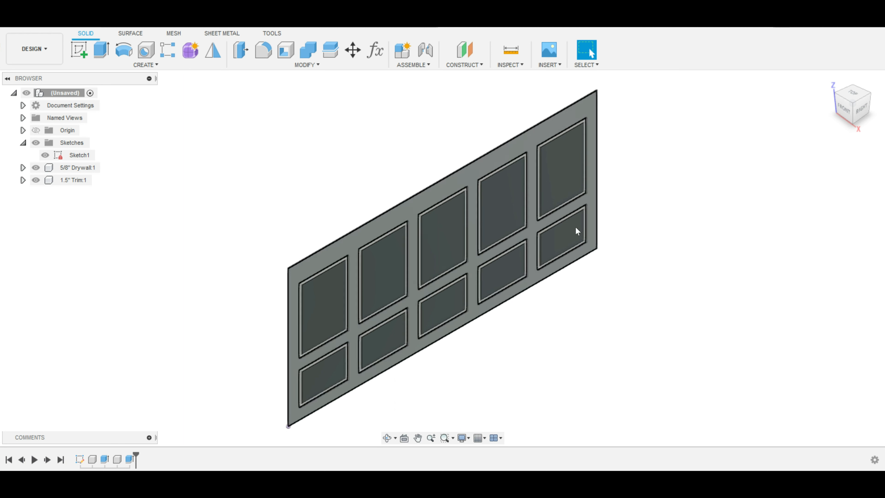
Reopen the appearance settings and apply Paint - Enamel Glossy (White) to the 5/8" Drywall component.
{"action": "key", "text": "a"}
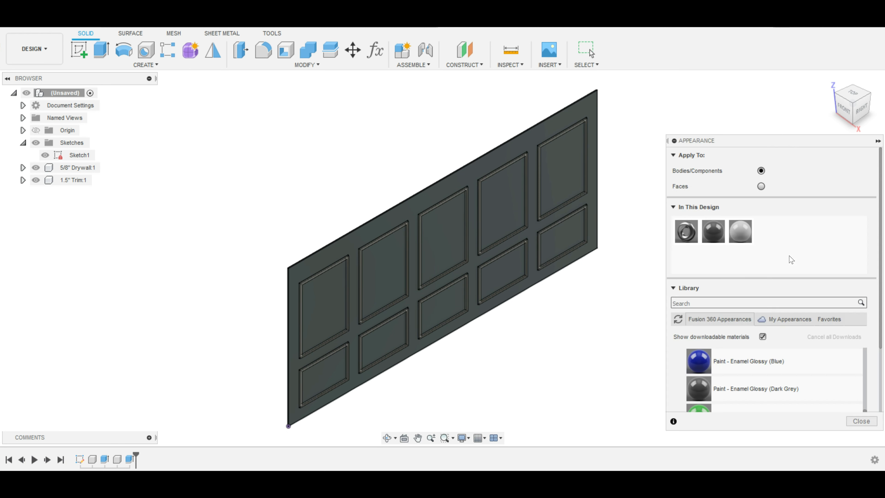
{"action": "scroll", "coordinate": [745, 349], "scroll_direction": "down", "scroll_amount": 3}
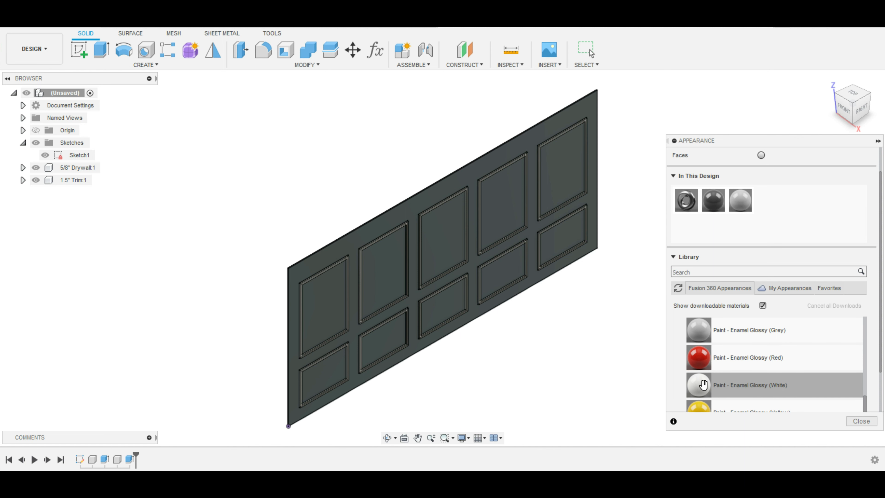
{"action": "mouse_move", "coordinate": [700, 387]}
{"action": "left_mouse_down"}
{"action": "mouse_move", "coordinate": [174, 227]}
{"action": "mouse_move", "coordinate": [88, 170]}
{"action": "left_mouse_up"}
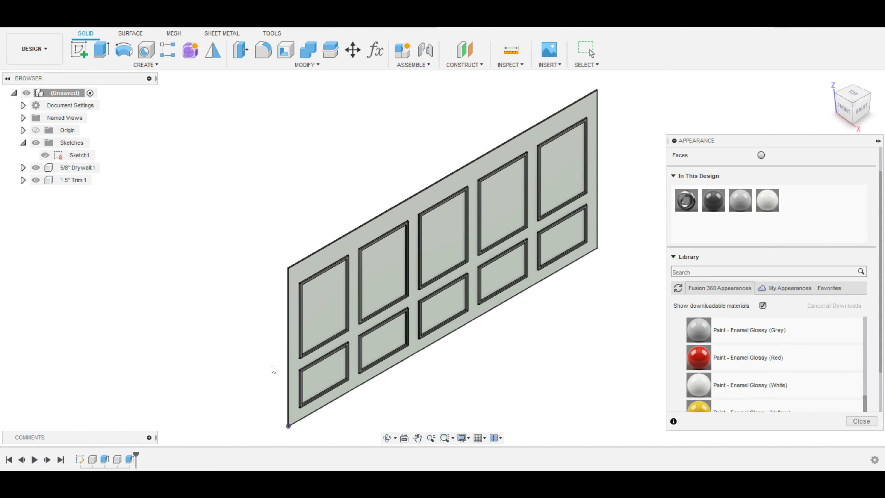
Close the appearance settings and collapse the model browser.
{"action": "scroll", "coordinate": [749, 336], "scroll_direction": "down", "scroll_amount": 3}
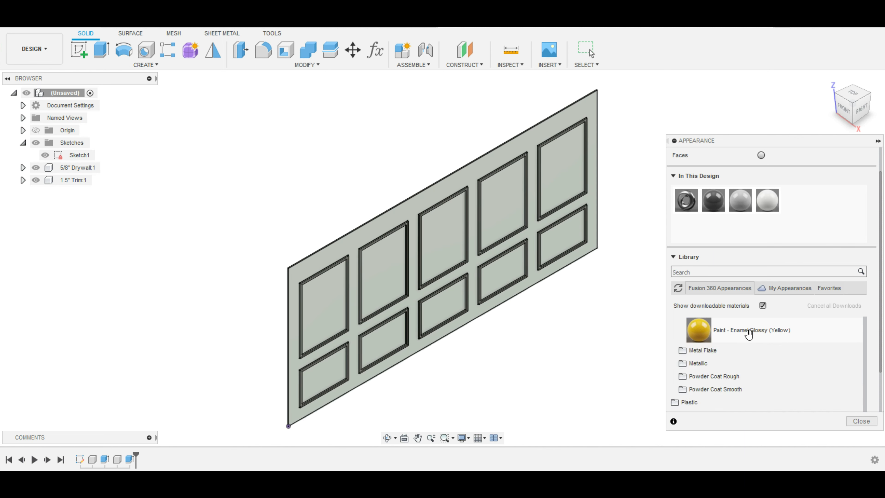
{"action": "scroll", "coordinate": [744, 337], "scroll_direction": "up", "scroll_amount": 3}
{"action": "scroll", "coordinate": [731, 356], "scroll_direction": "down", "scroll_amount": 3}
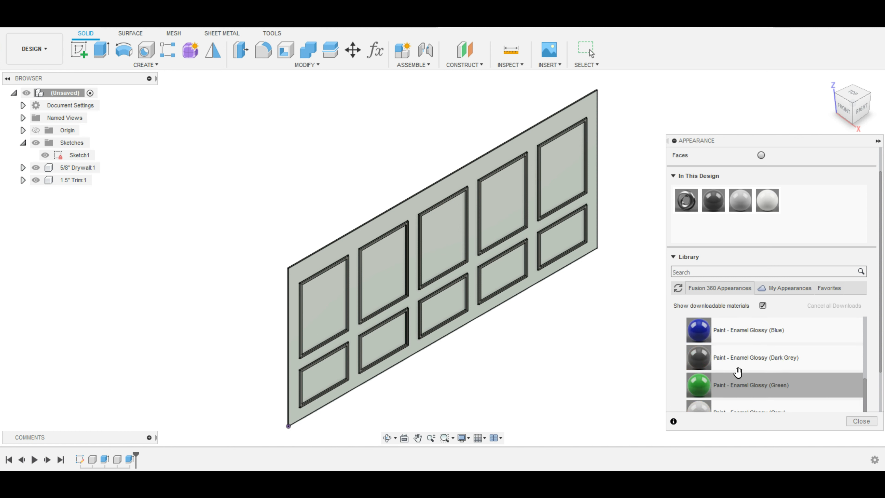
{"action": "scroll", "coordinate": [735, 369], "scroll_direction": "up", "scroll_amount": 3}
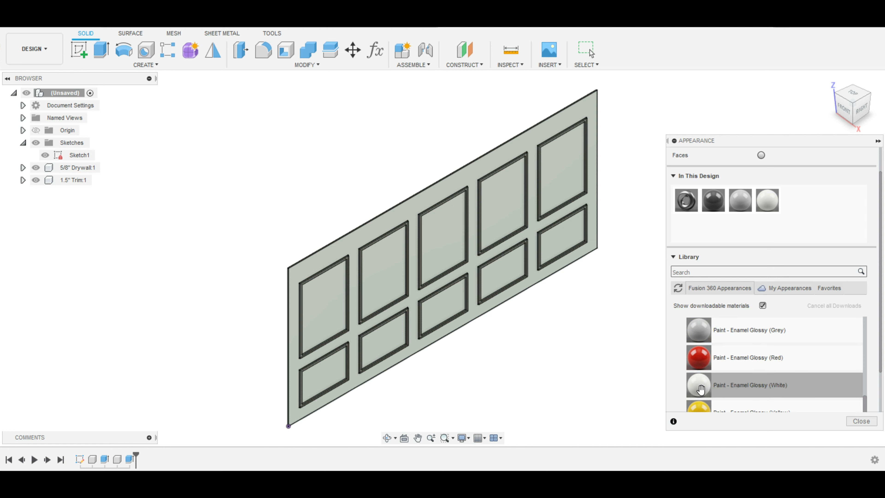
{"action": "scroll", "coordinate": [703, 389], "scroll_direction": "down", "scroll_amount": 3}
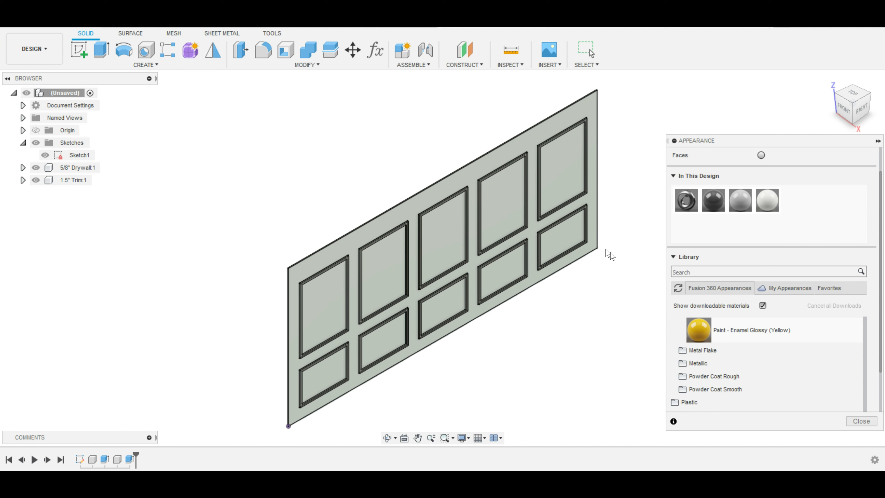
{"action": "key", "text": "Escape"}
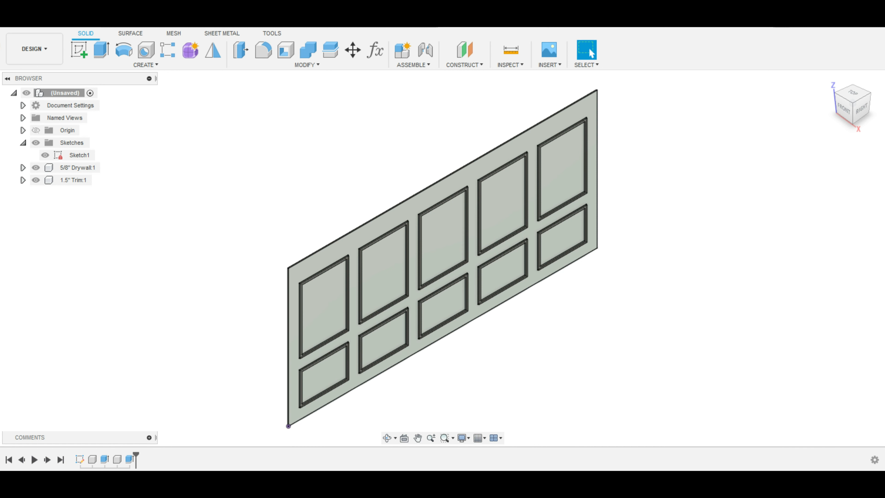
{"action": "left_click", "coordinate": [7, 79]}
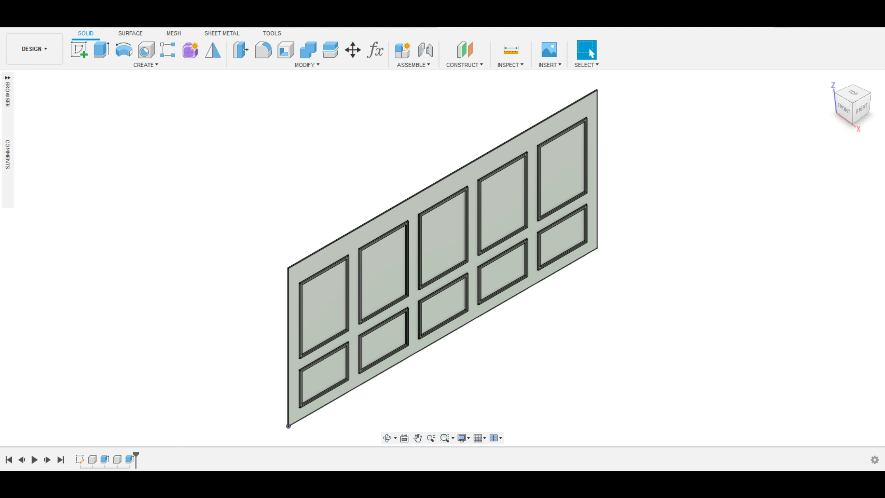